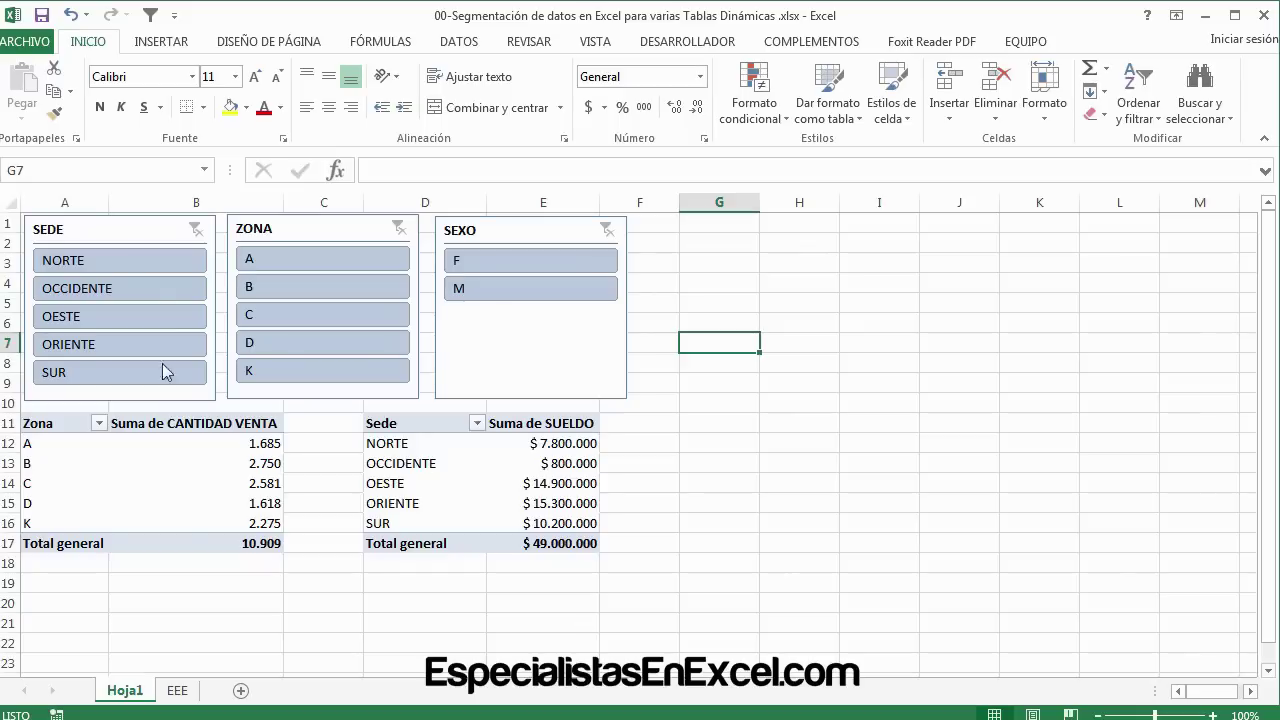
Step: Try each SEDE slicer item, then Ctrl-select NORTE together with OCCIDENTE
click(112, 260)
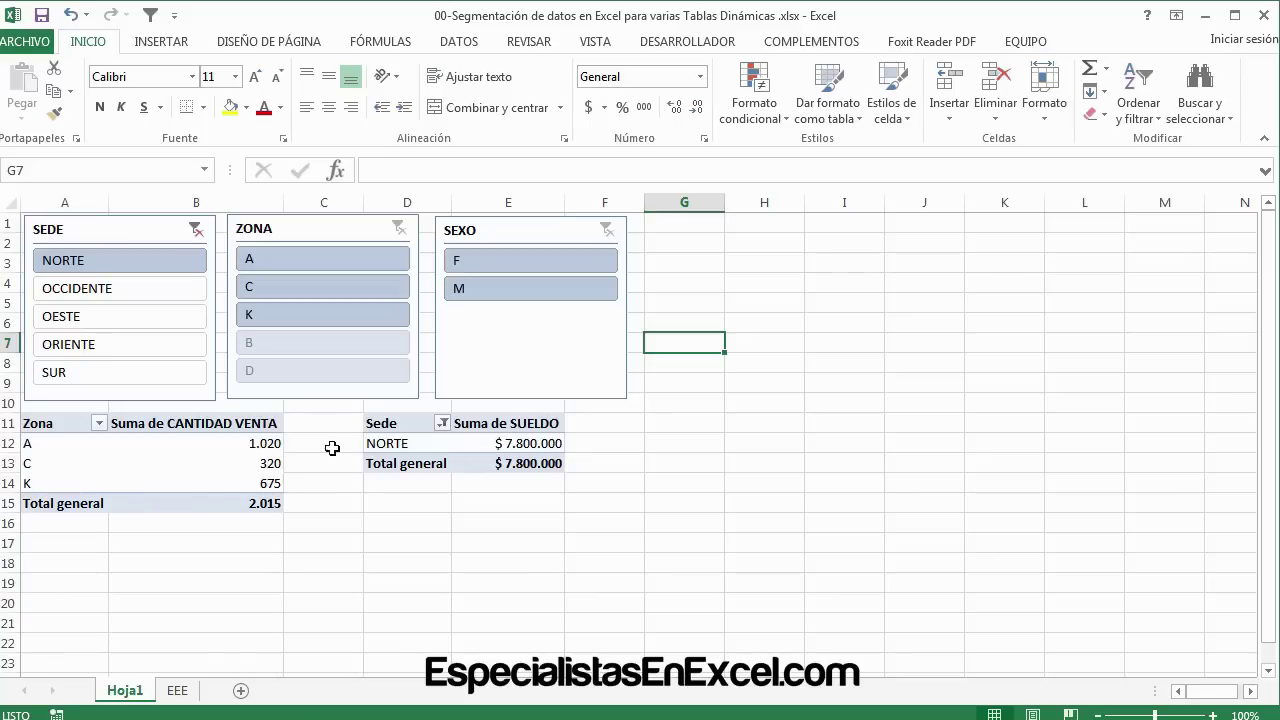
click(86, 318)
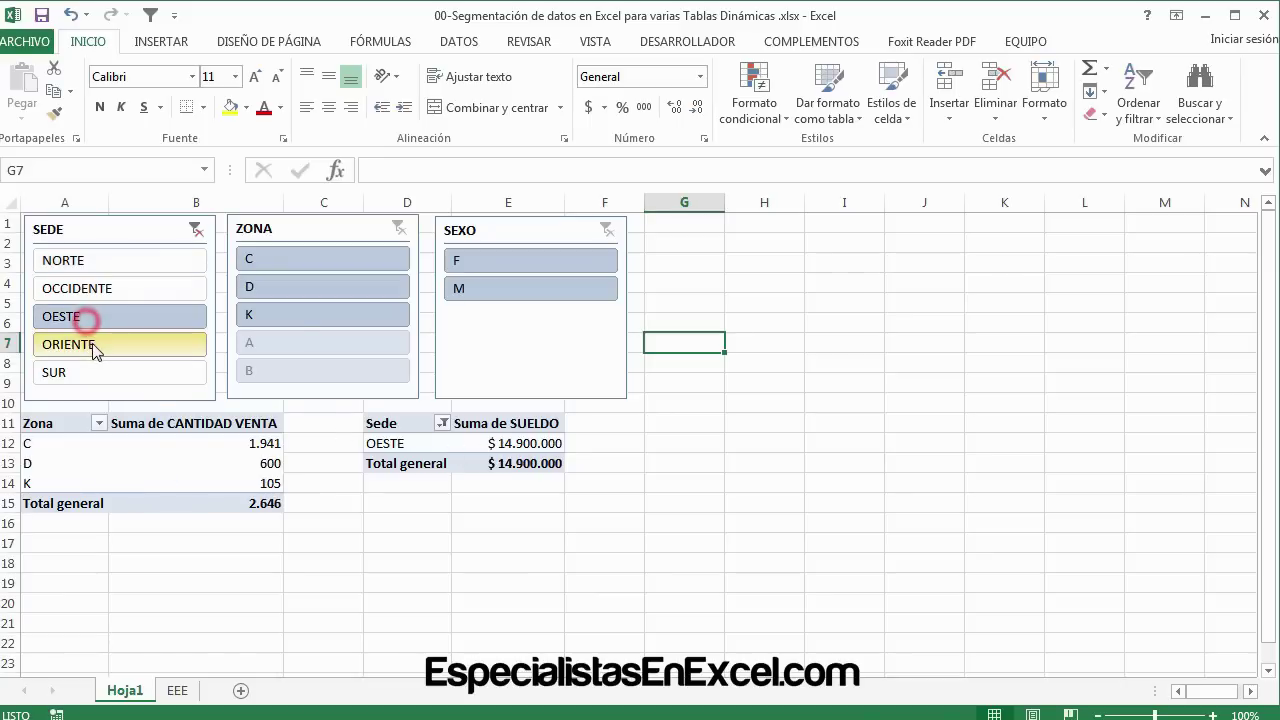
click(92, 346)
click(84, 368)
click(90, 290)
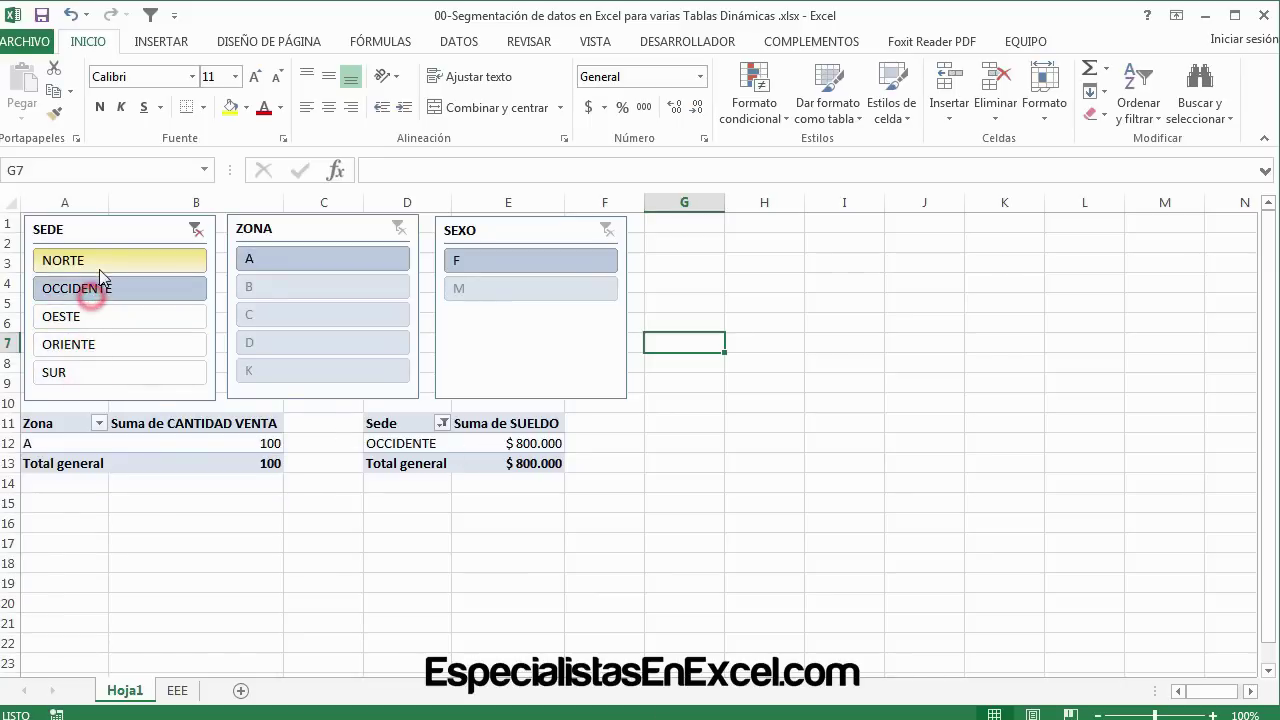
click(100, 265)
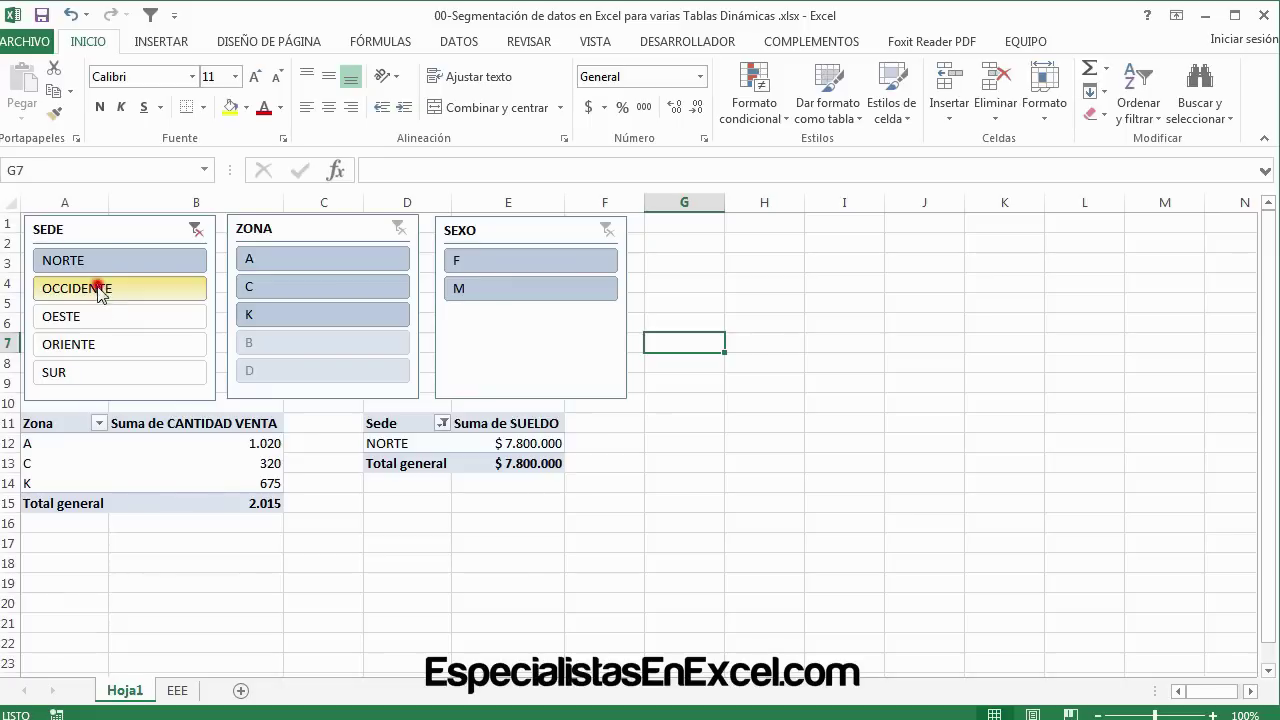
ctrl+click(100, 290)
ctrl+click(103, 317)
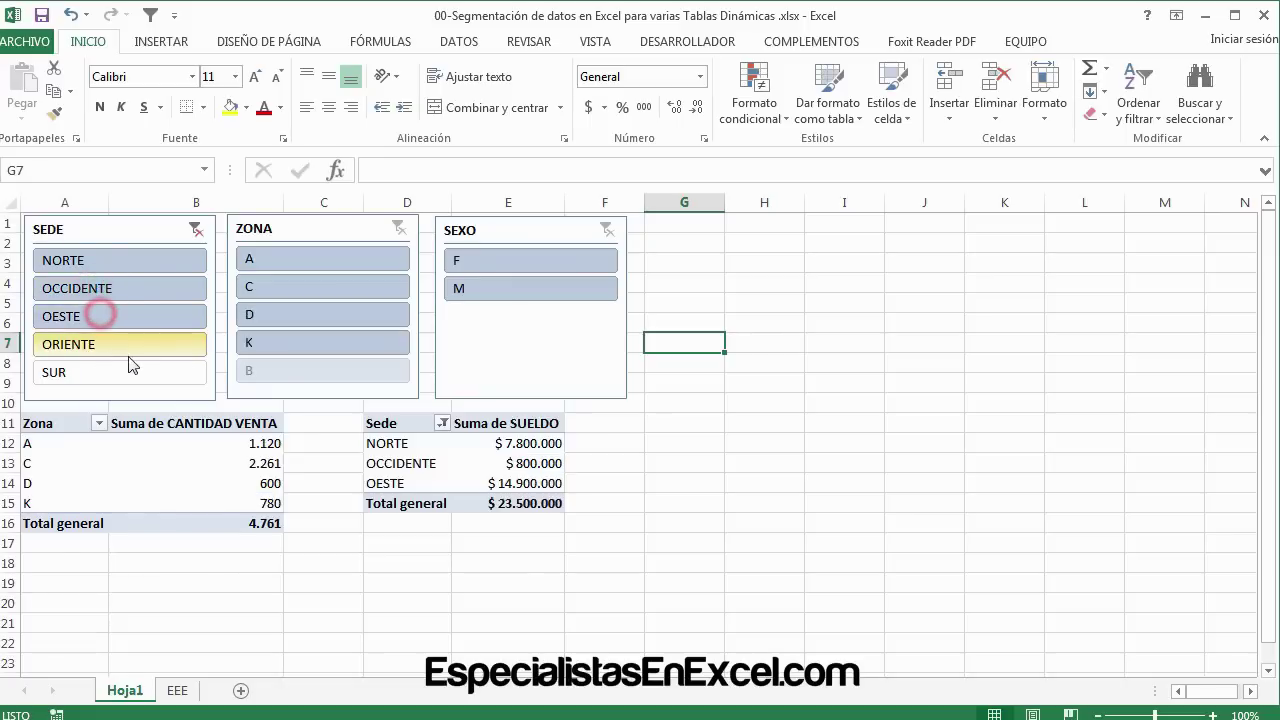
Step: Filter both pivot tables to zone A and sex F, then close the workbook
click(340, 266)
click(305, 314)
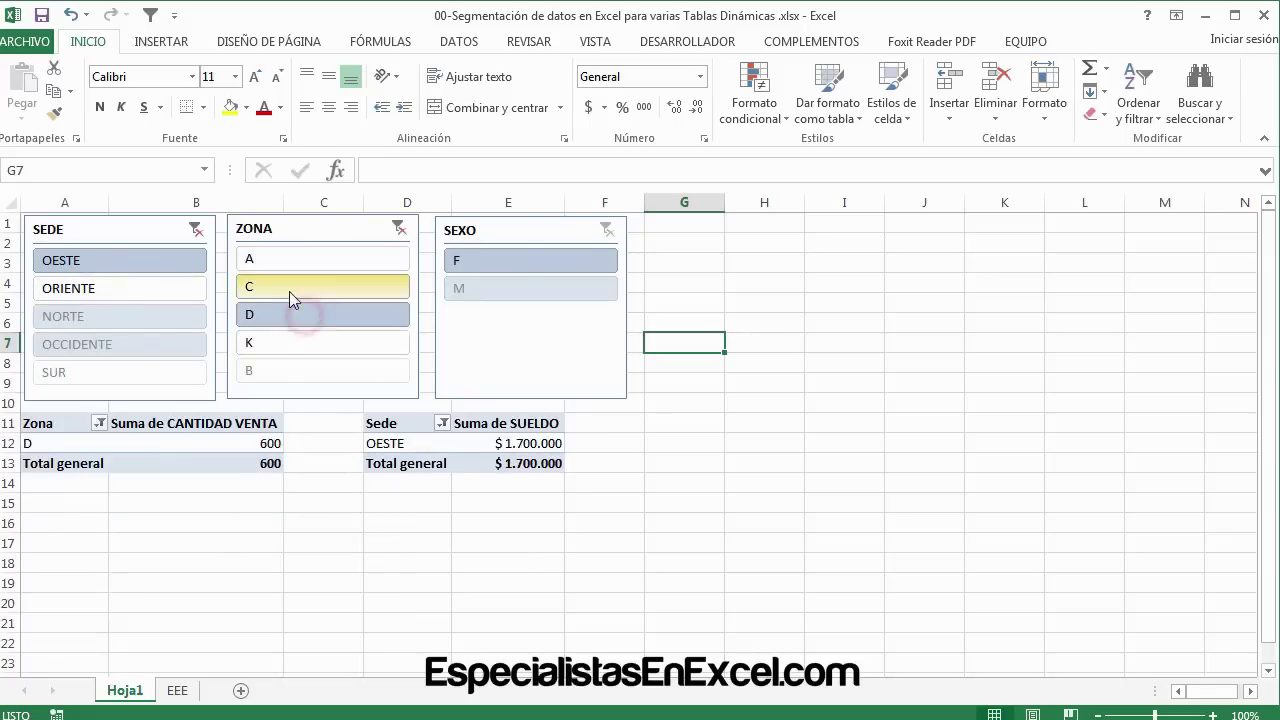
click(289, 291)
click(303, 260)
click(521, 268)
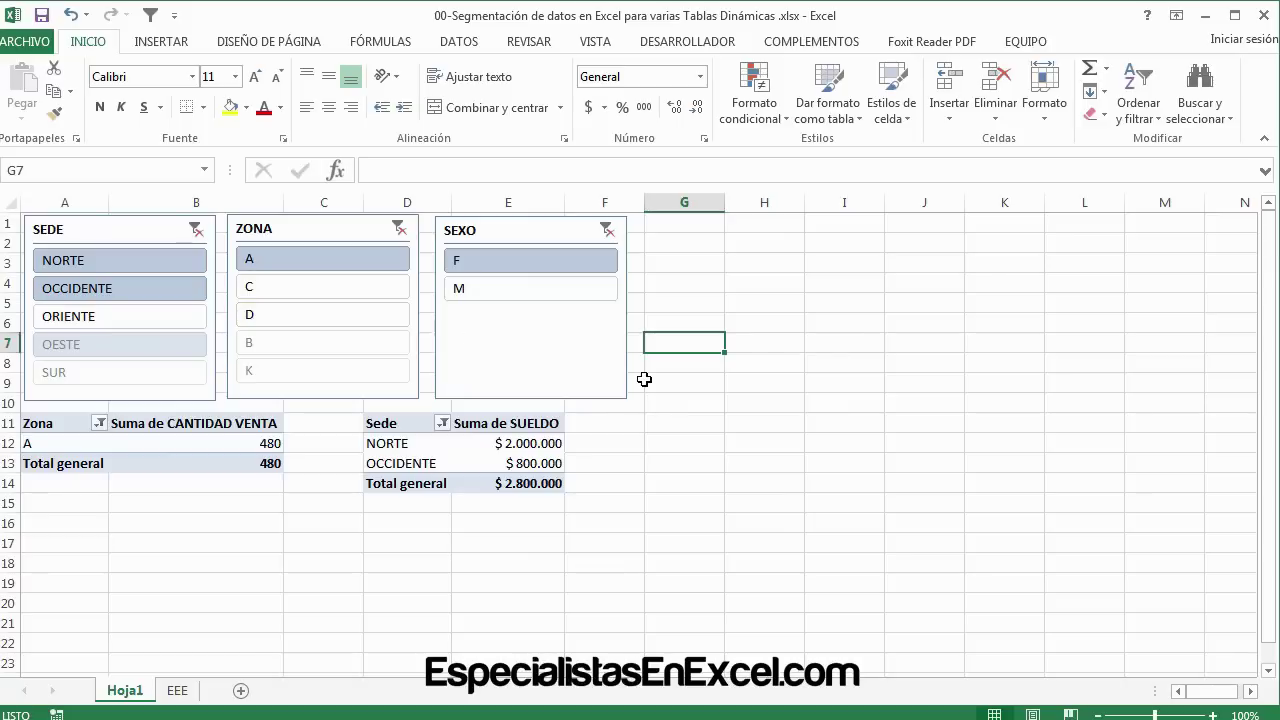
click(1264, 15)
Step: Save the slicer example when closing, then browse the EEE sales table and select a cell inside it
click(612, 402)
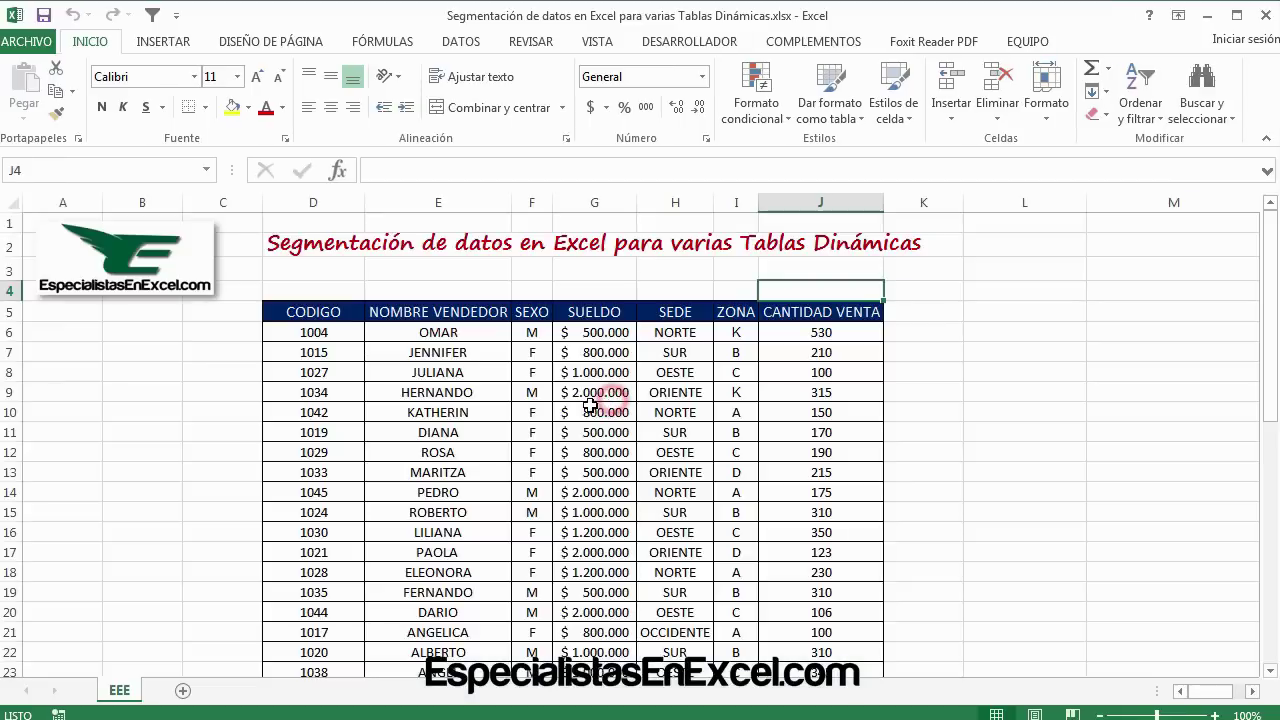
click(1005, 310)
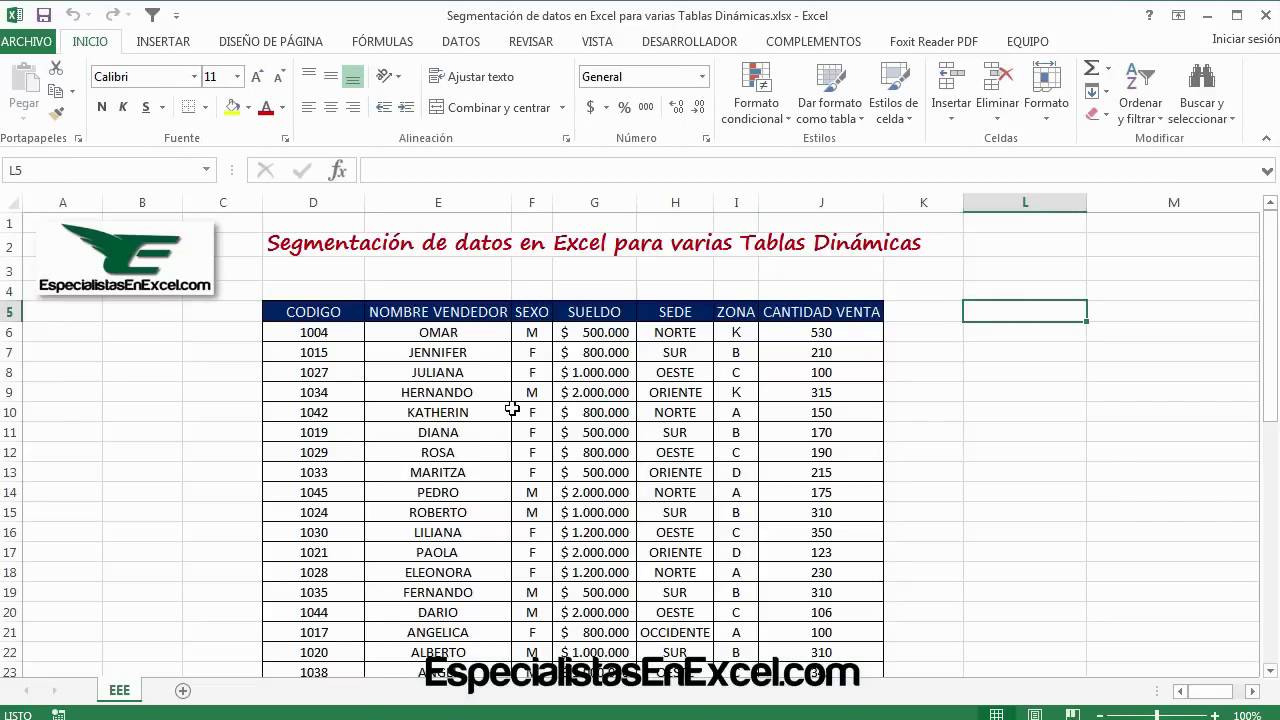
click(655, 372)
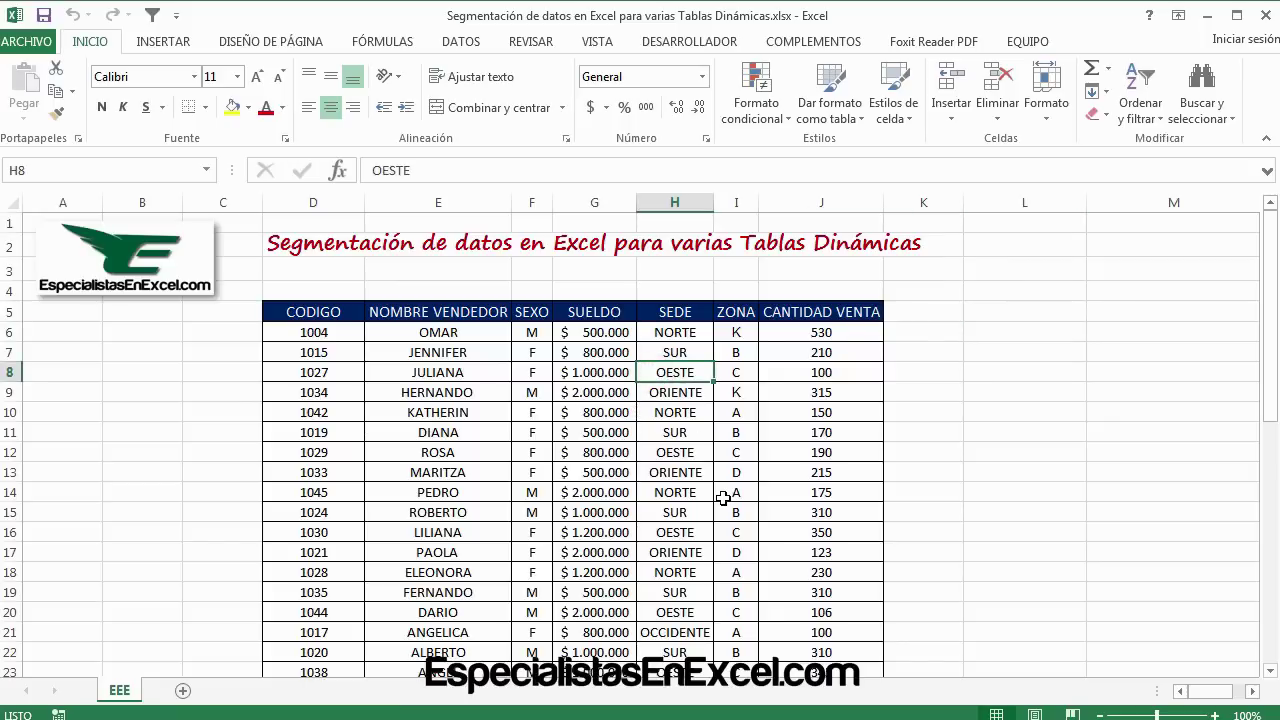
click(830, 393)
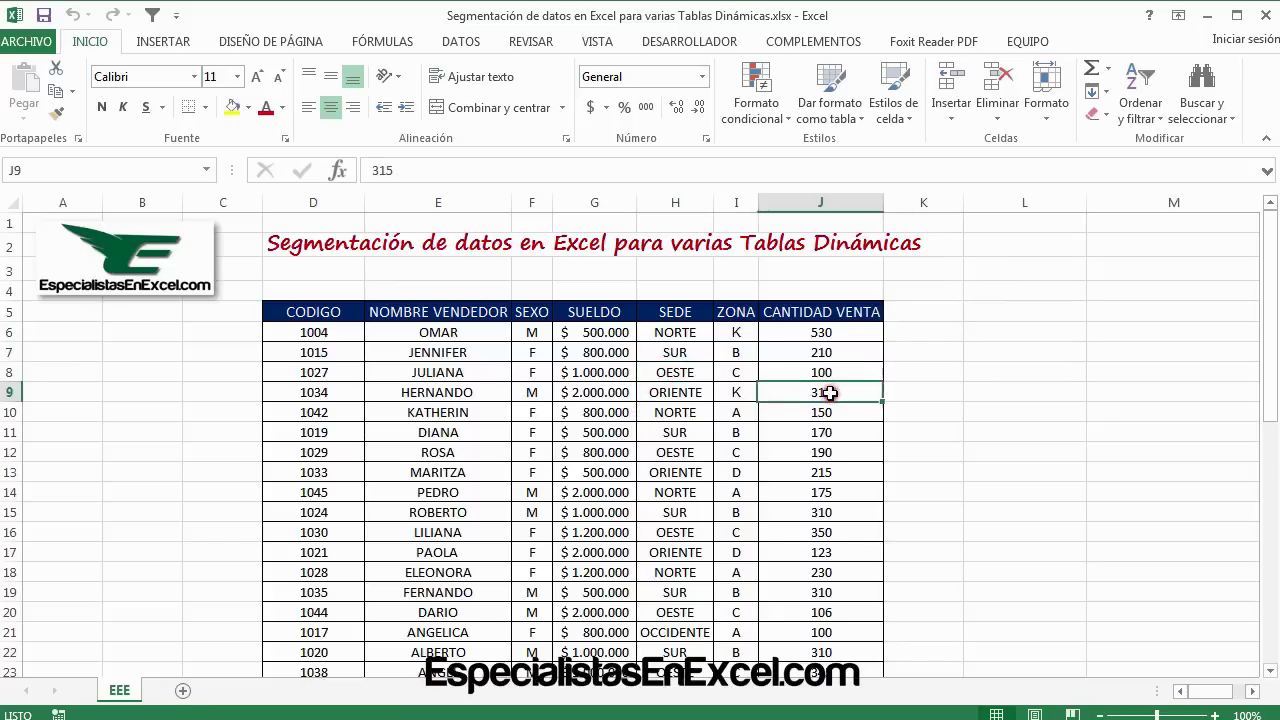
click(570, 412)
click(678, 375)
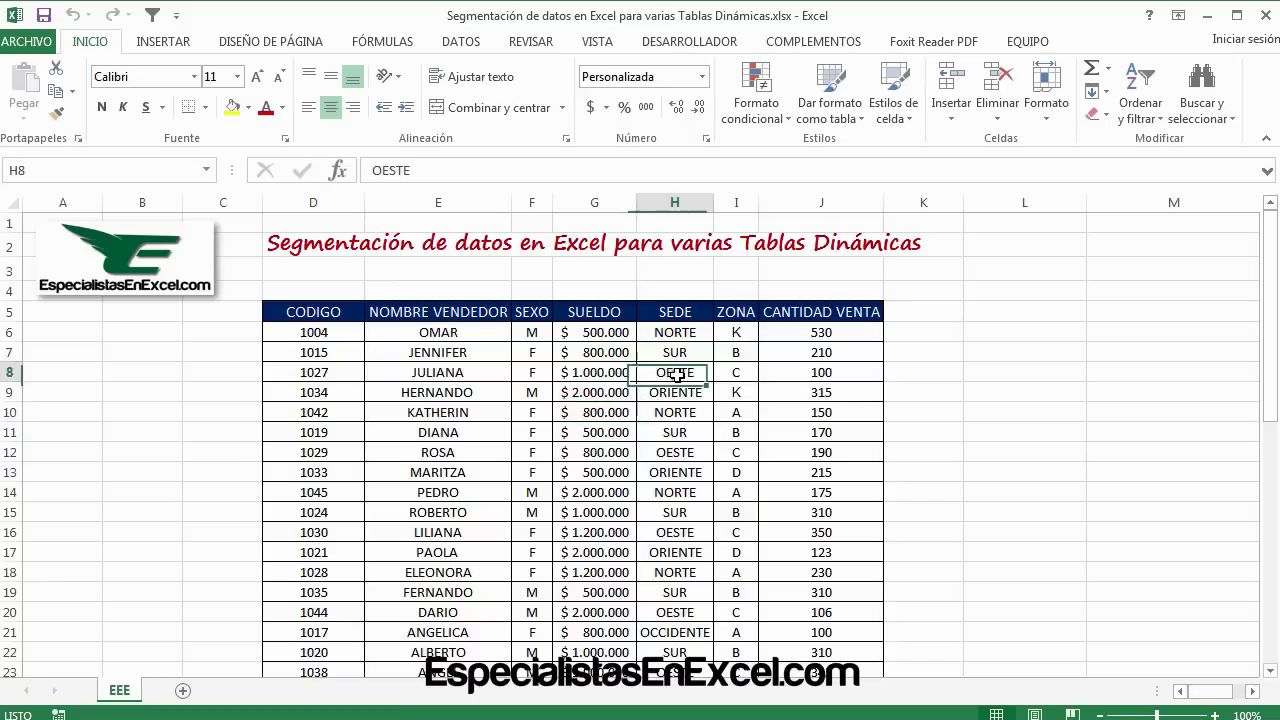
click(500, 388)
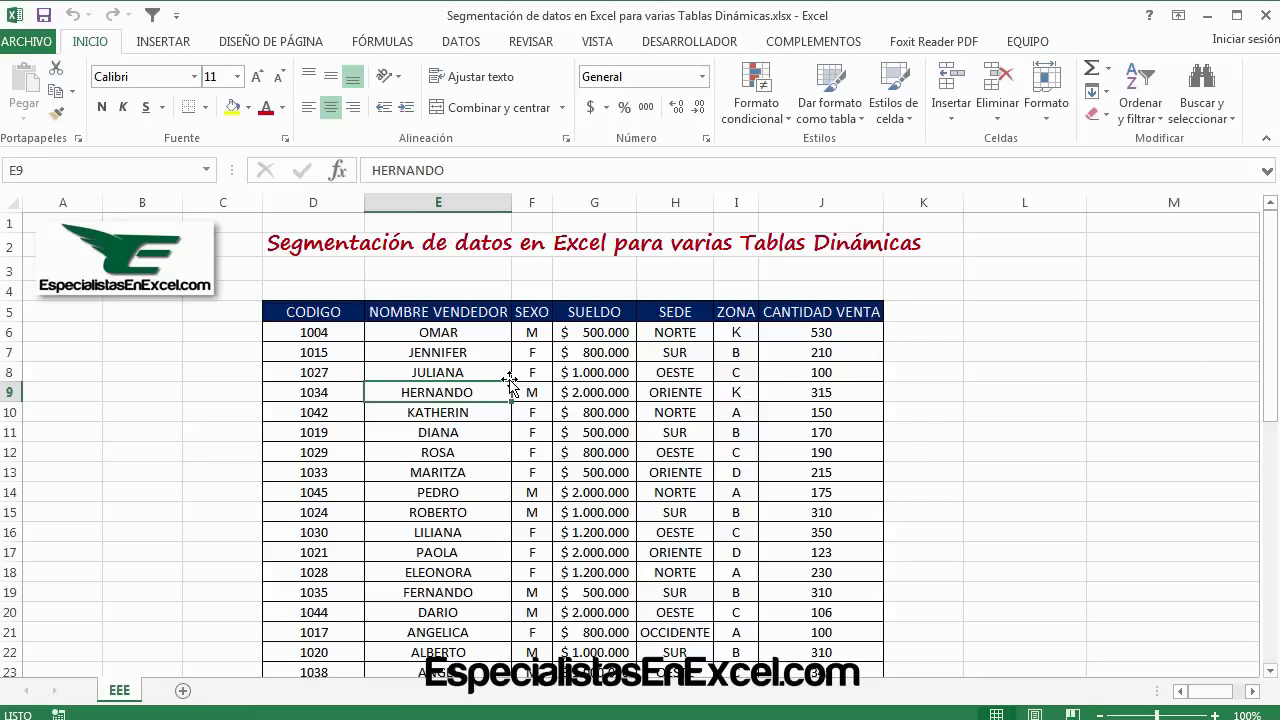
click(440, 355)
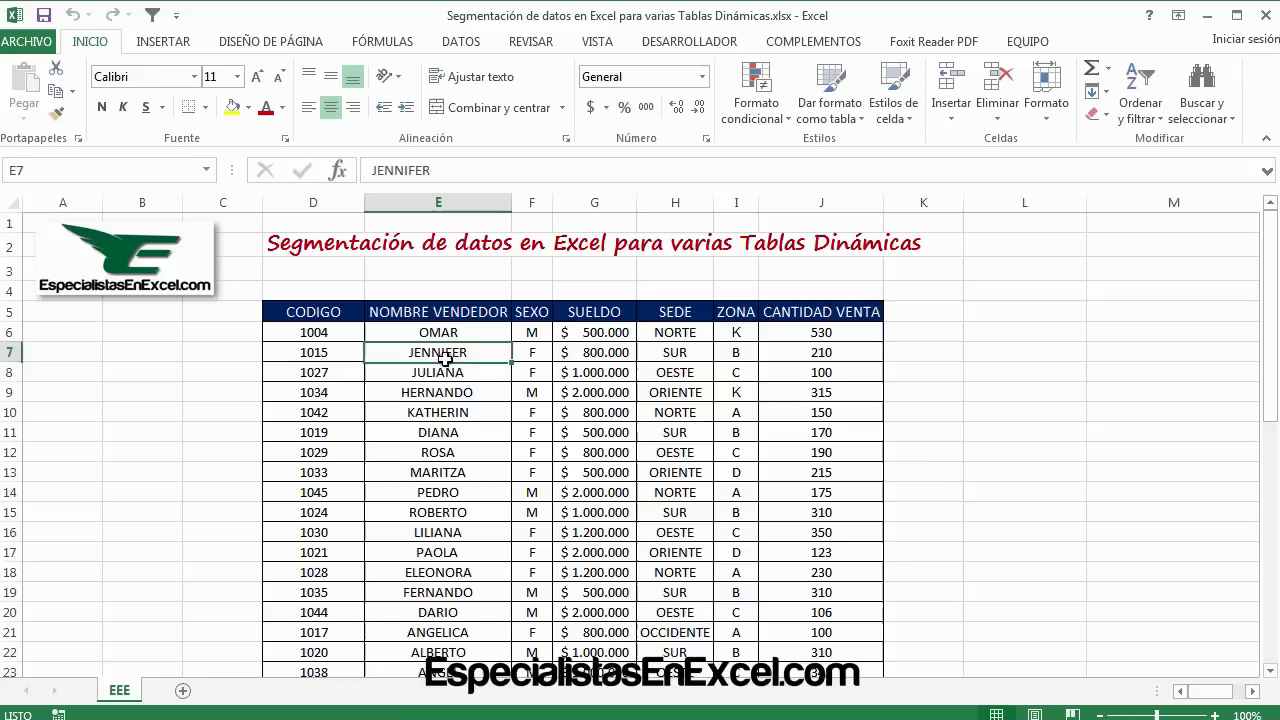
Step: Insert a pivot table from the sales data on a new sheet
click(165, 42)
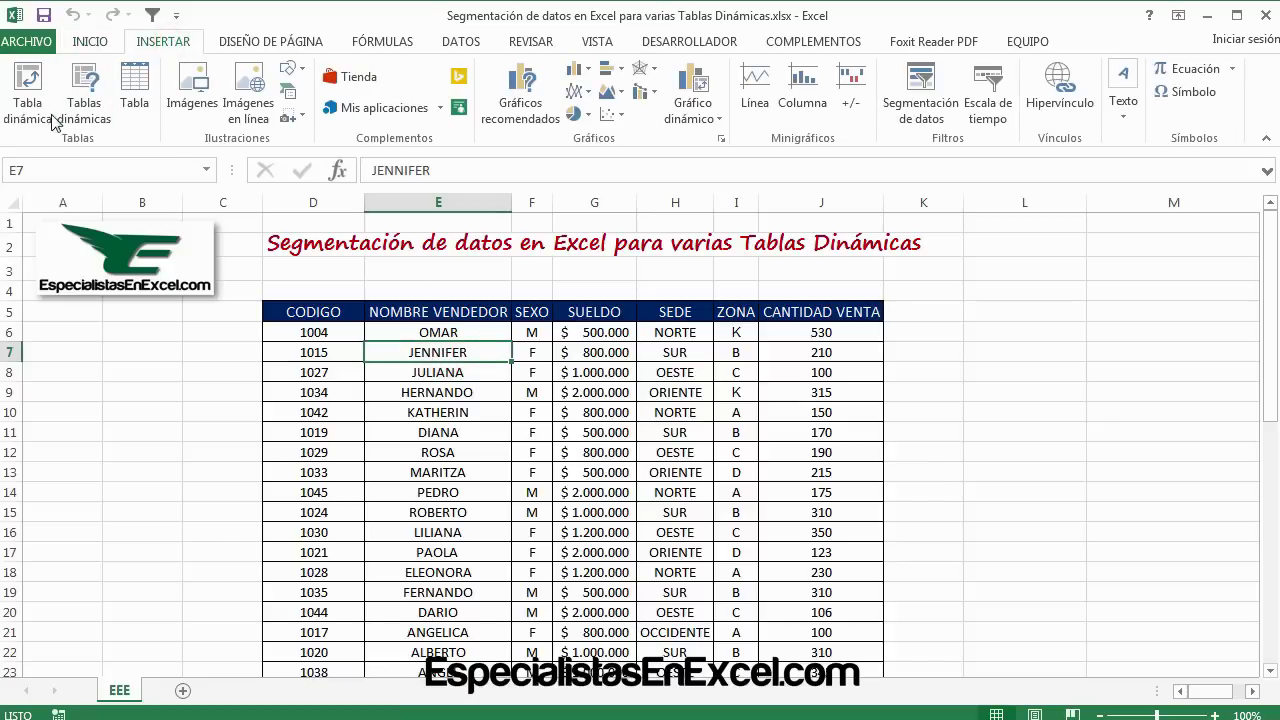
click(28, 95)
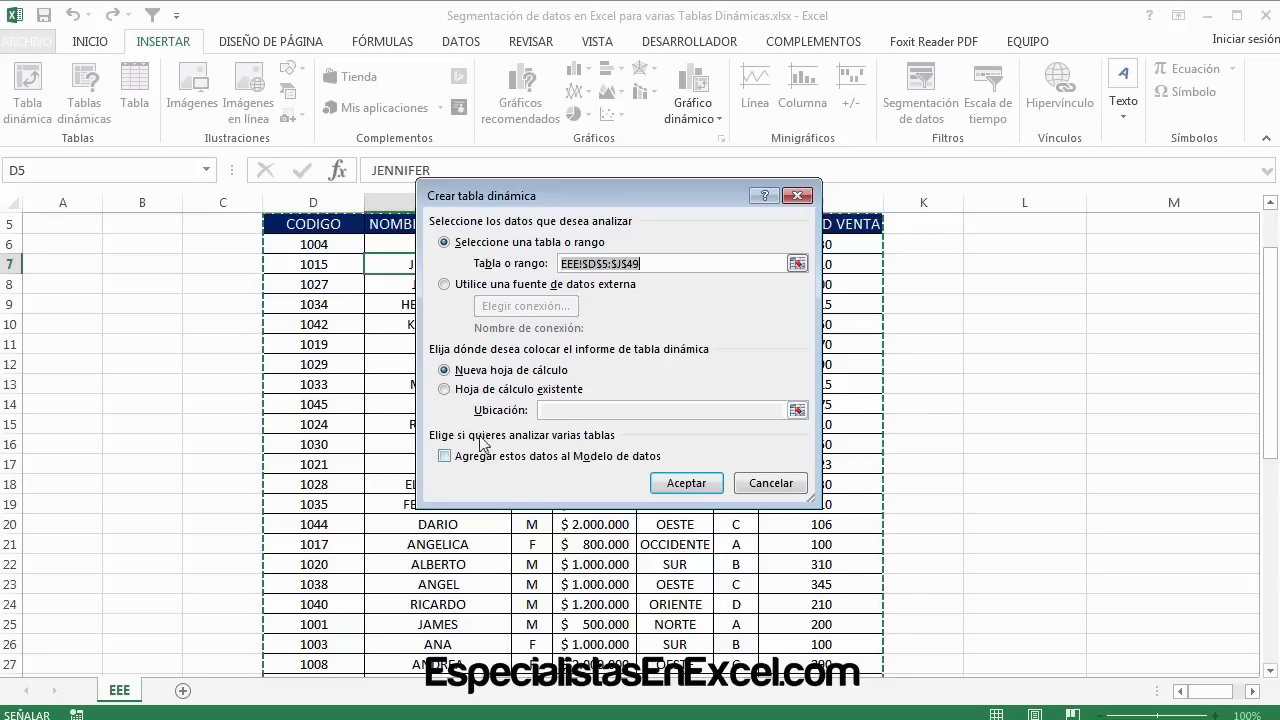
click(666, 482)
click(576, 360)
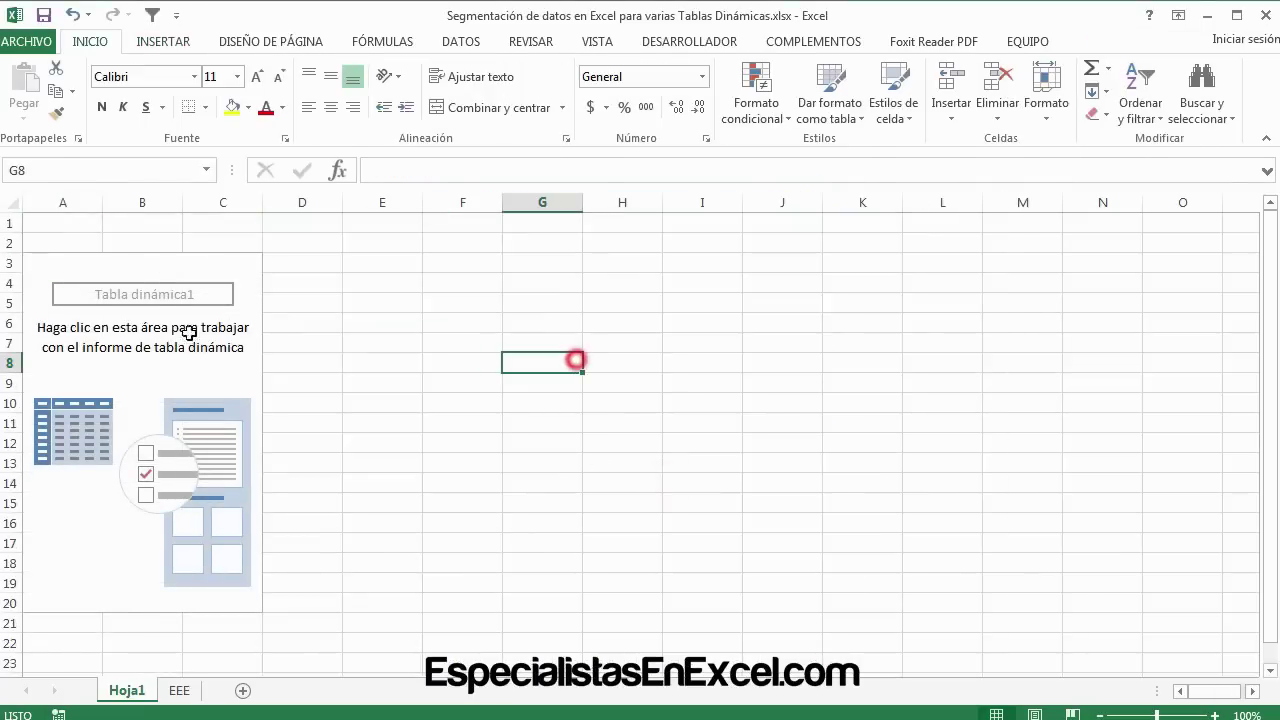
click(84, 310)
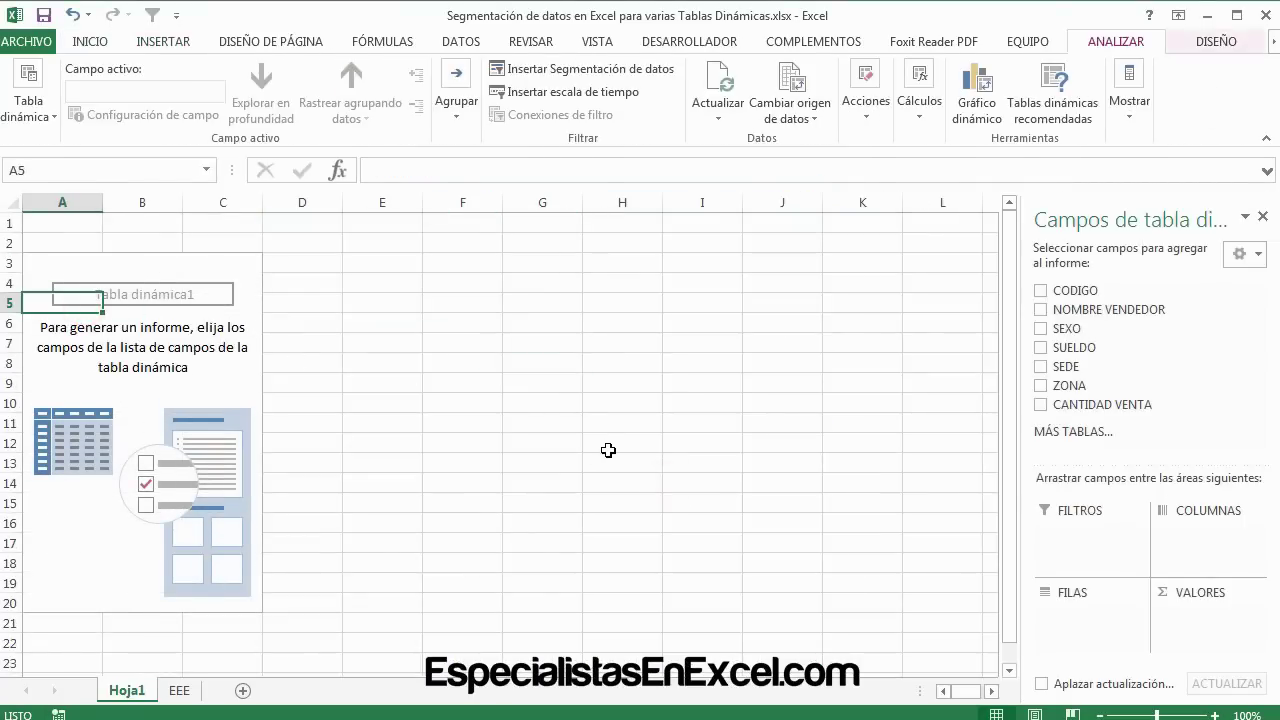
Step: Sum CANTIDAD VENTA by ZONA and rename the row header to 'Zona'
click(1040, 404)
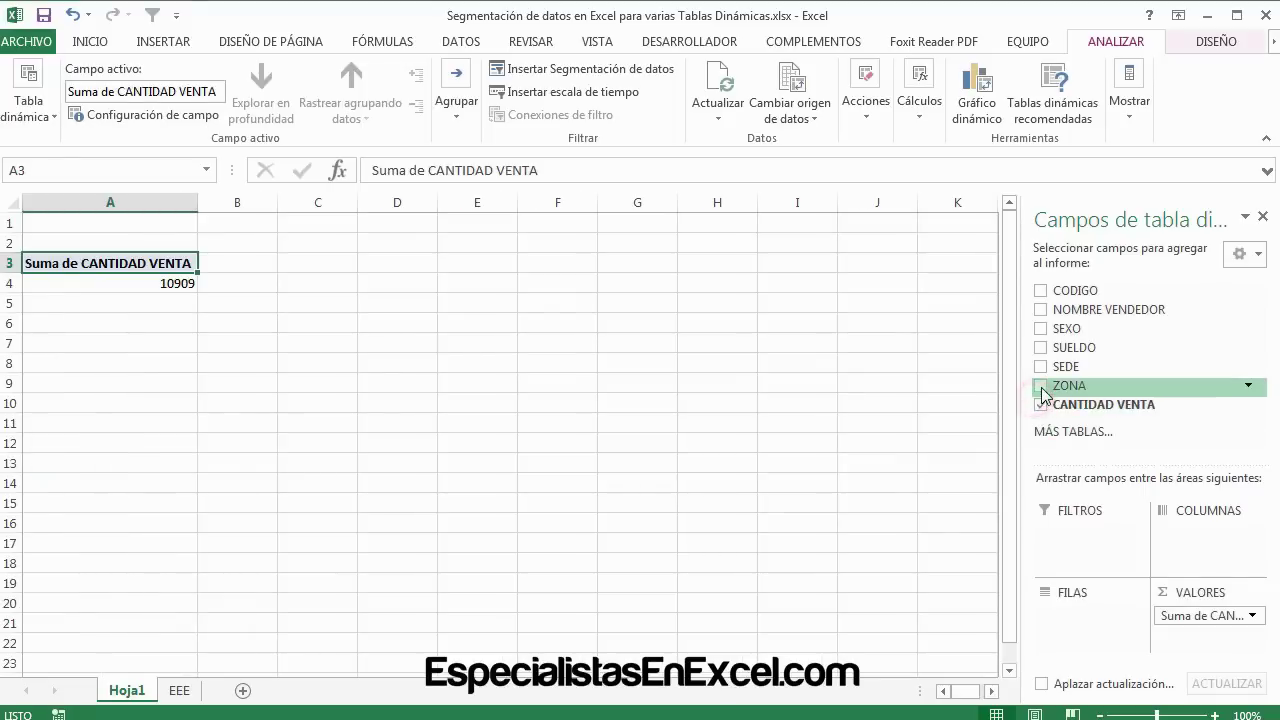
click(1040, 385)
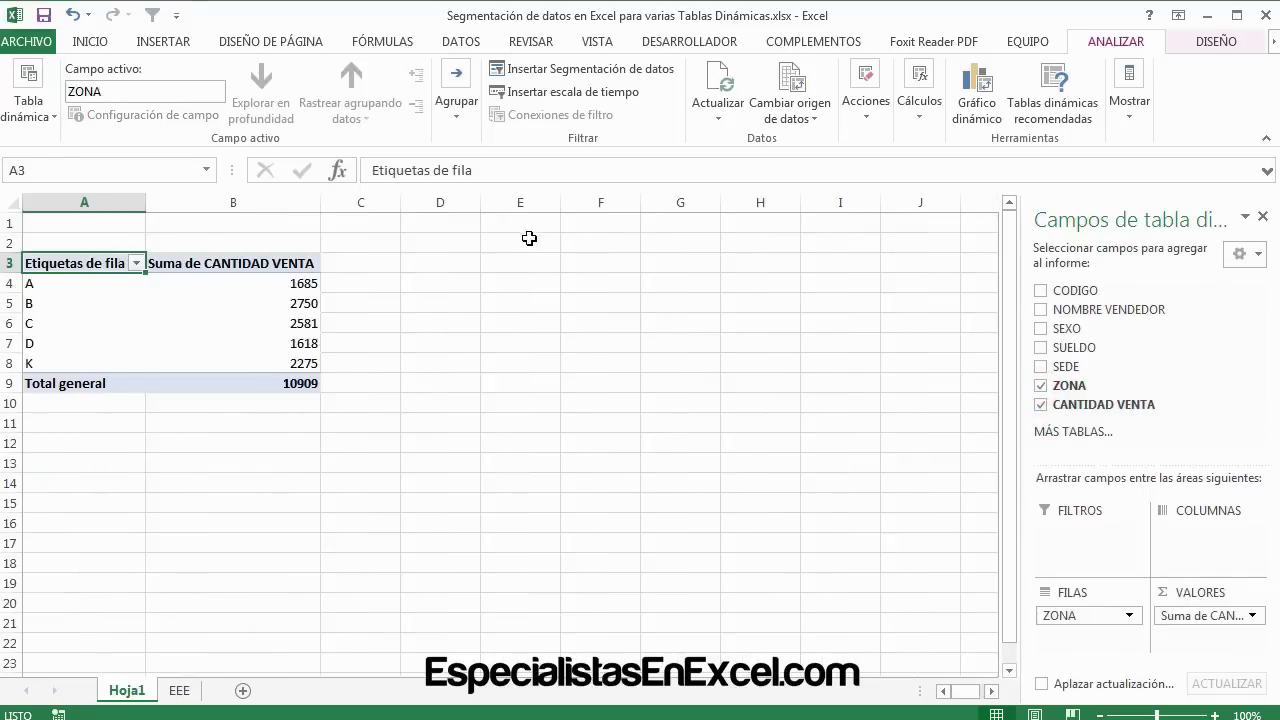
triple_click(507, 165)
text(Z)
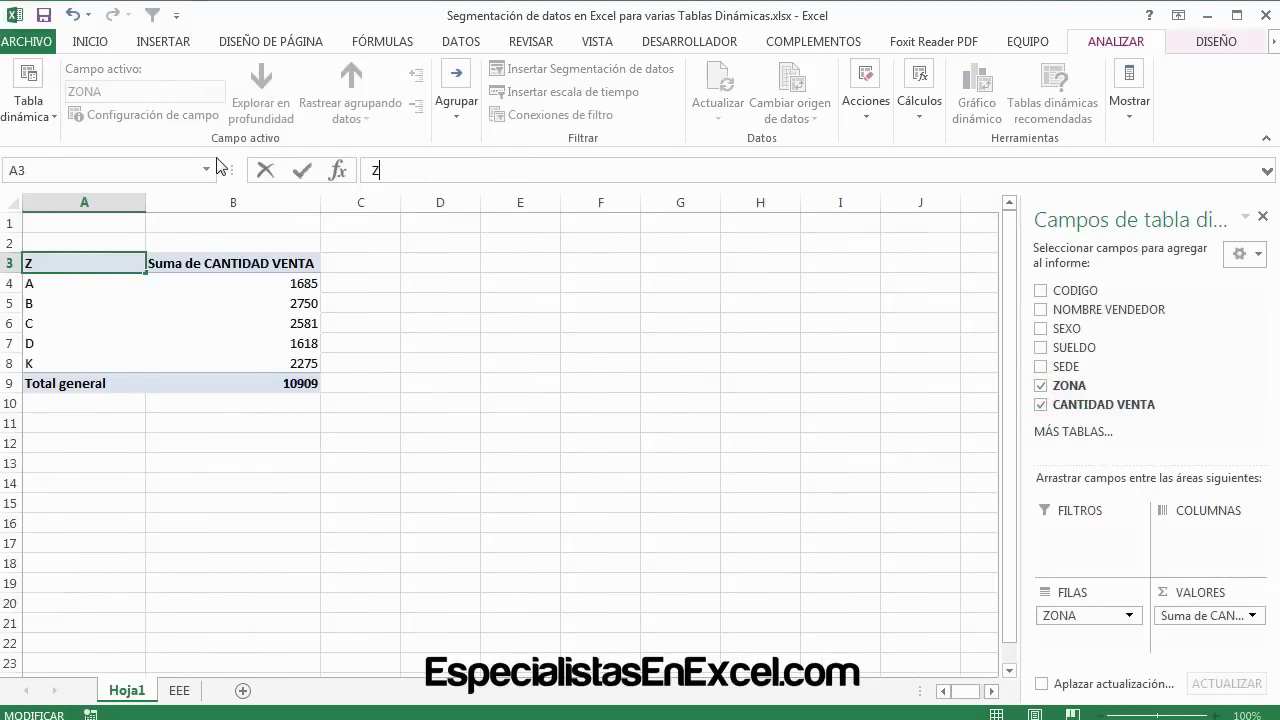
text(ona)
key(Return)
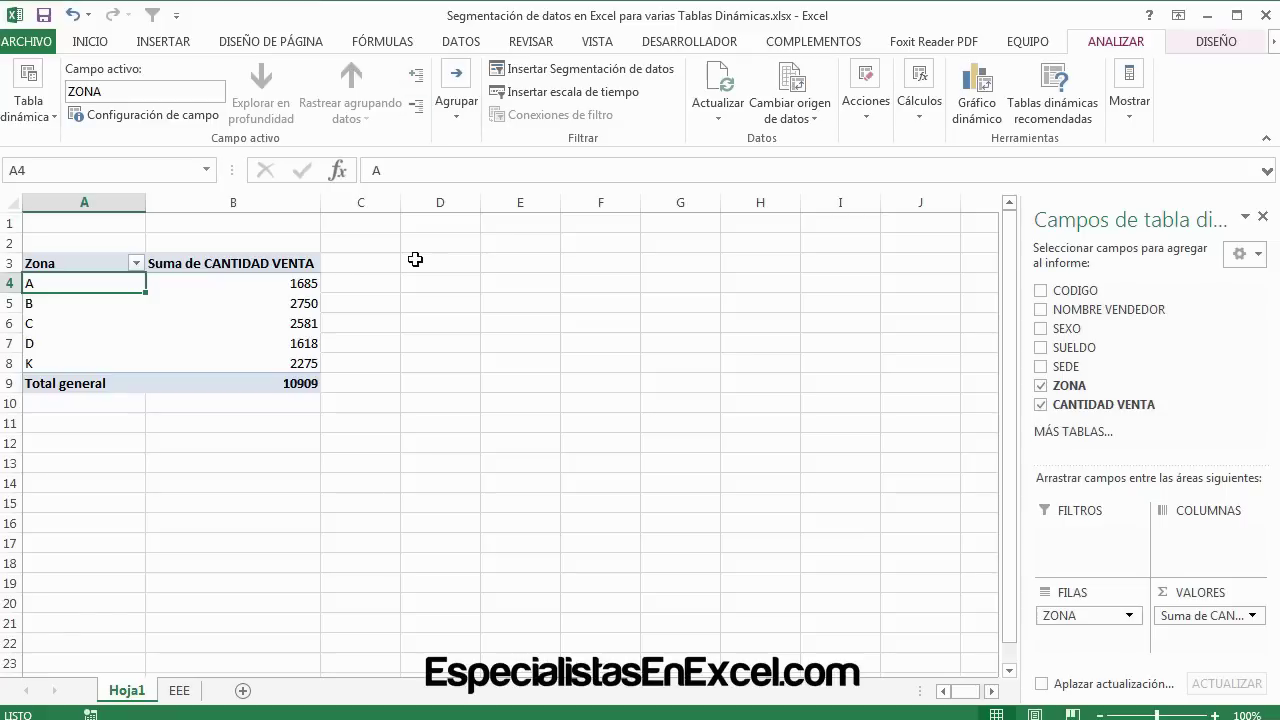
click(414, 263)
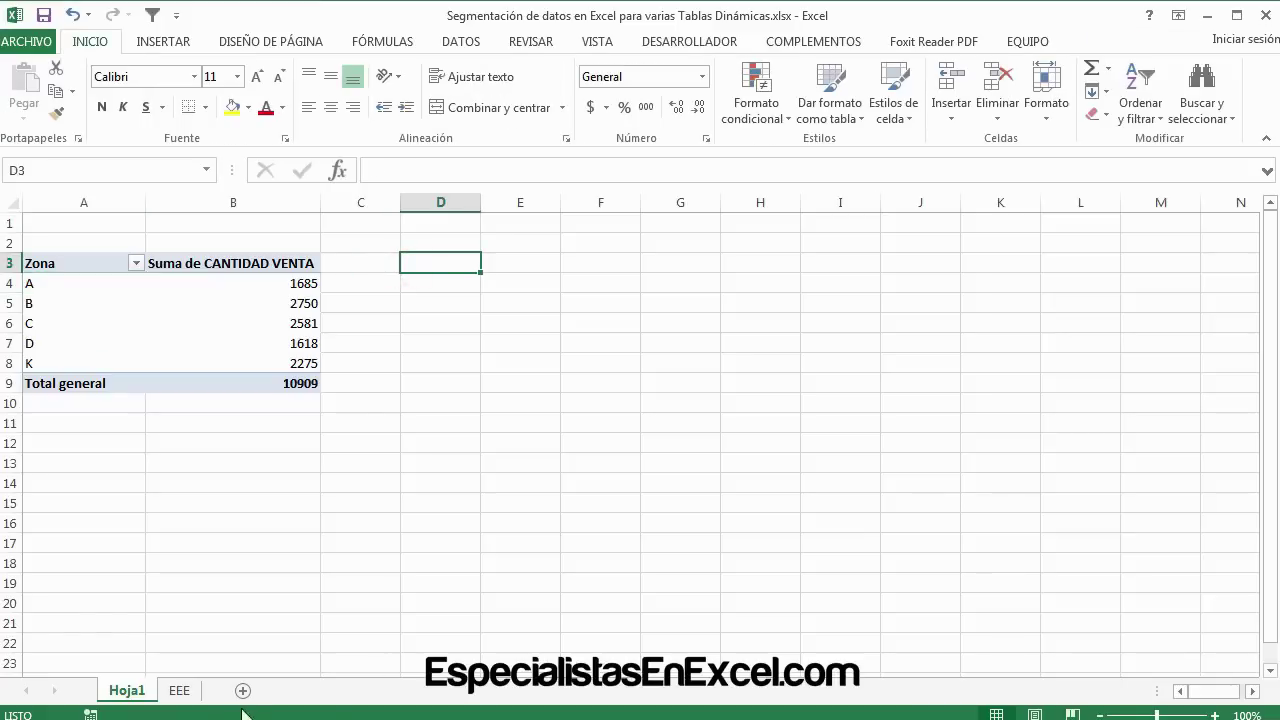
Step: Create a second pivot table from the EEE data, placed at Hoja1!$D$3
click(180, 690)
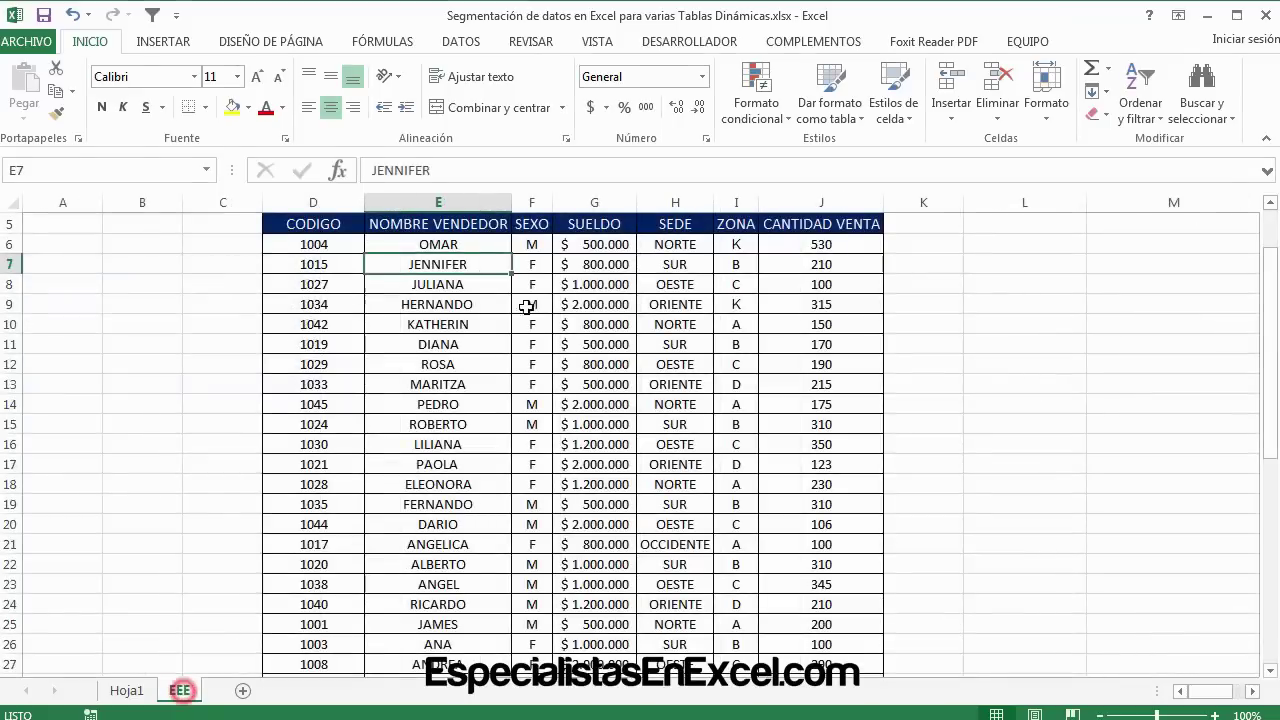
click(563, 383)
scroll(553, 343, up, 1)
scroll(553, 343, up, 1)
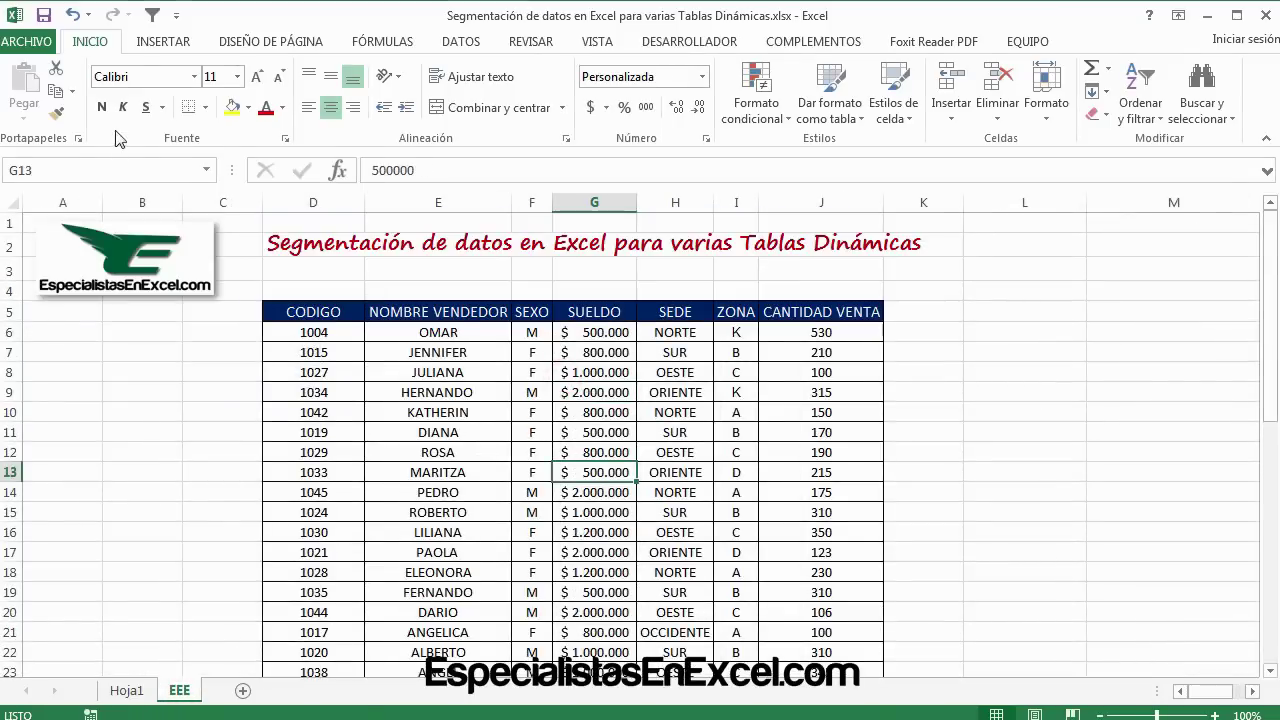
click(150, 45)
click(22, 108)
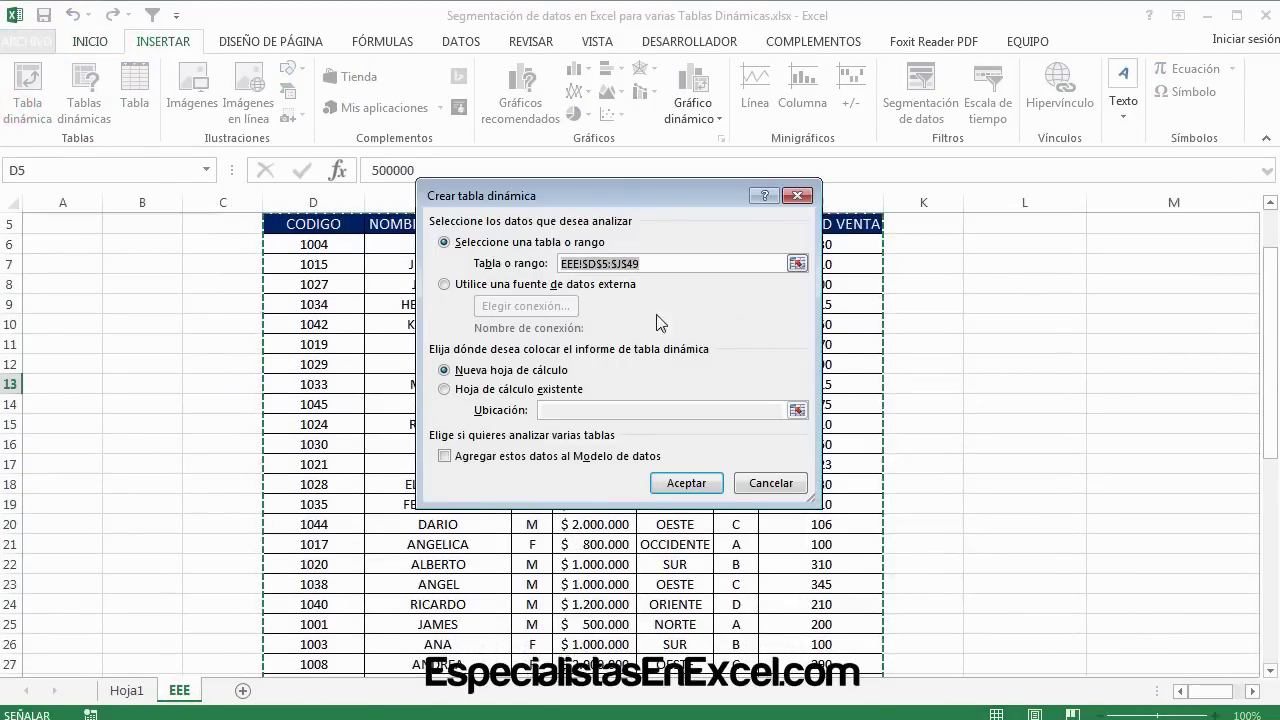
click(451, 390)
click(571, 409)
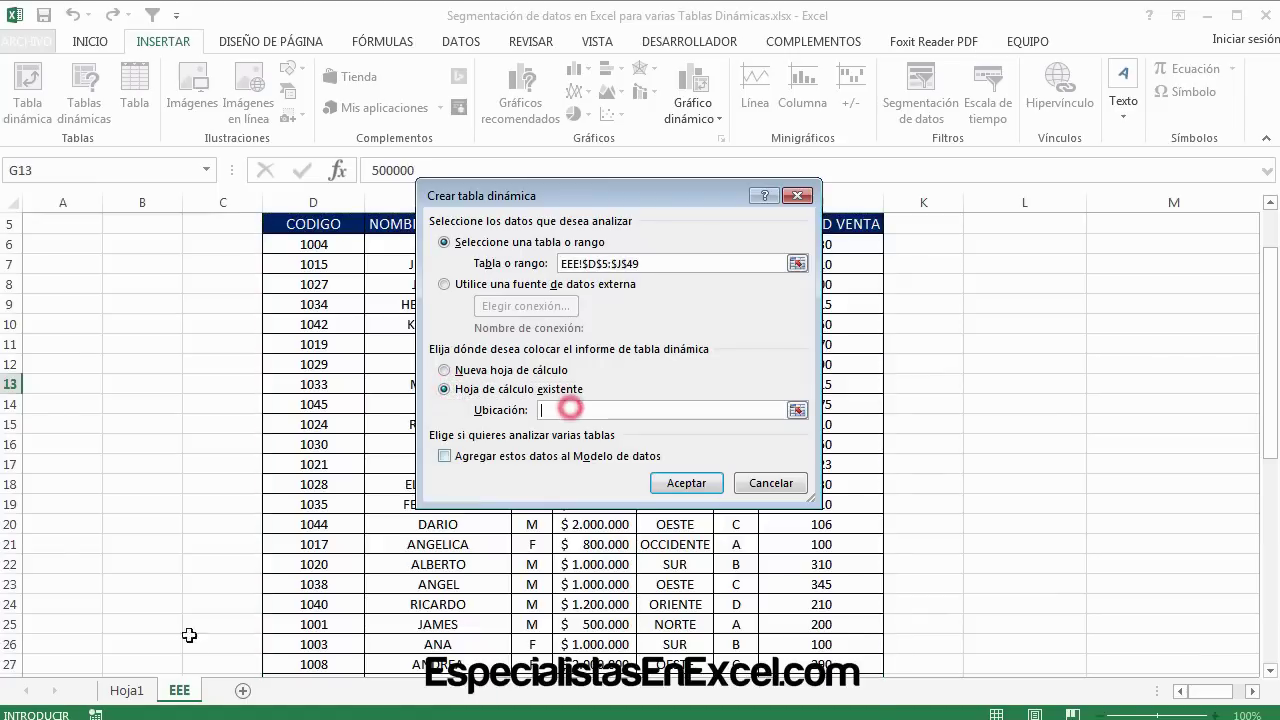
click(127, 690)
drag(531, 196, 642, 221)
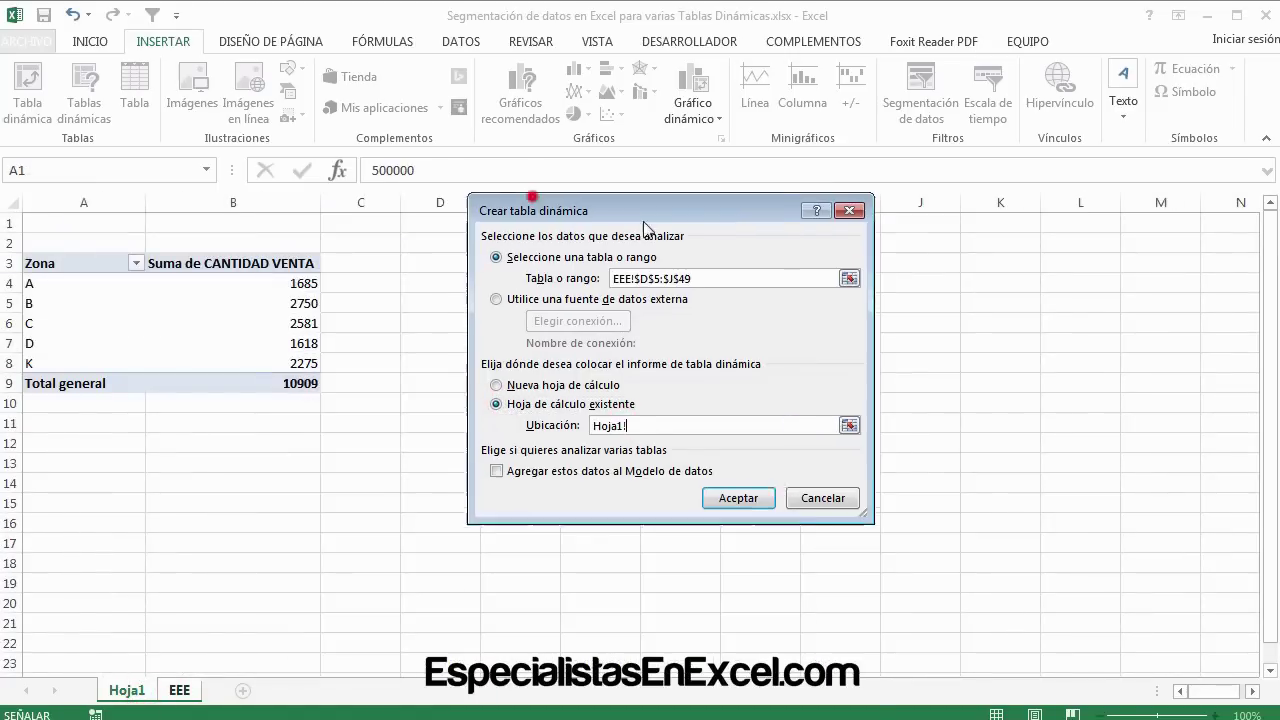
click(425, 265)
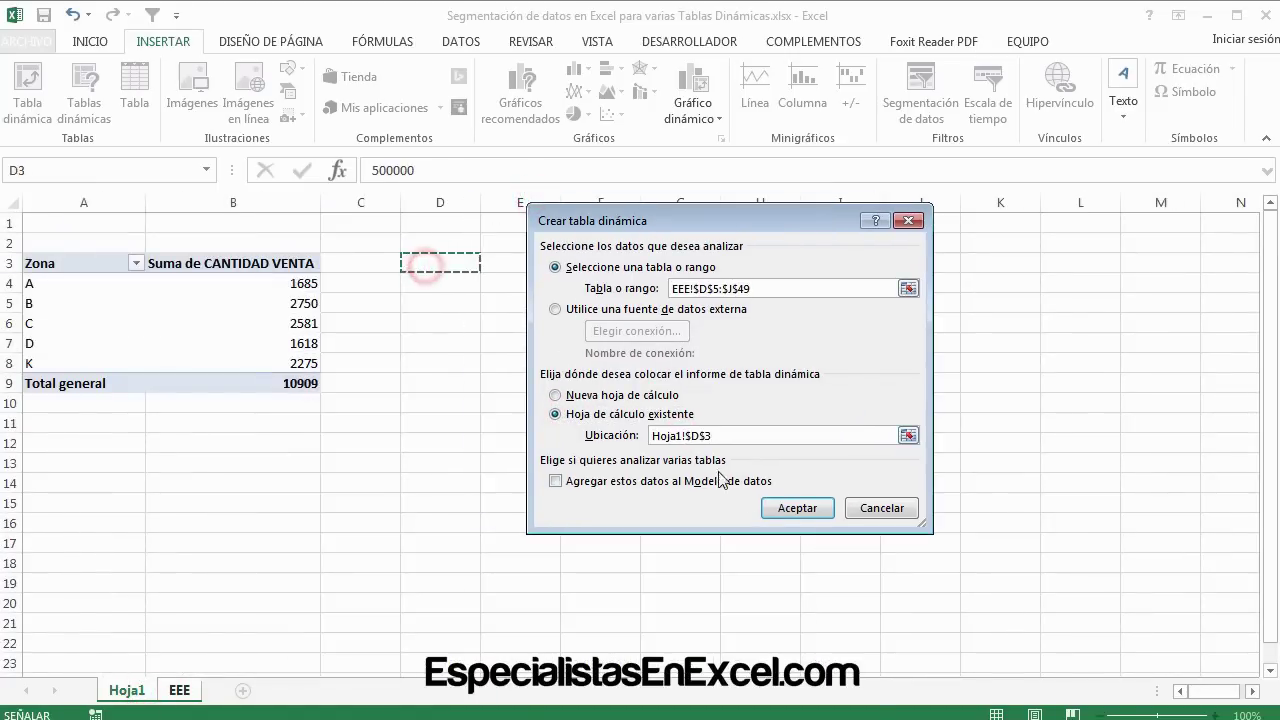
click(777, 507)
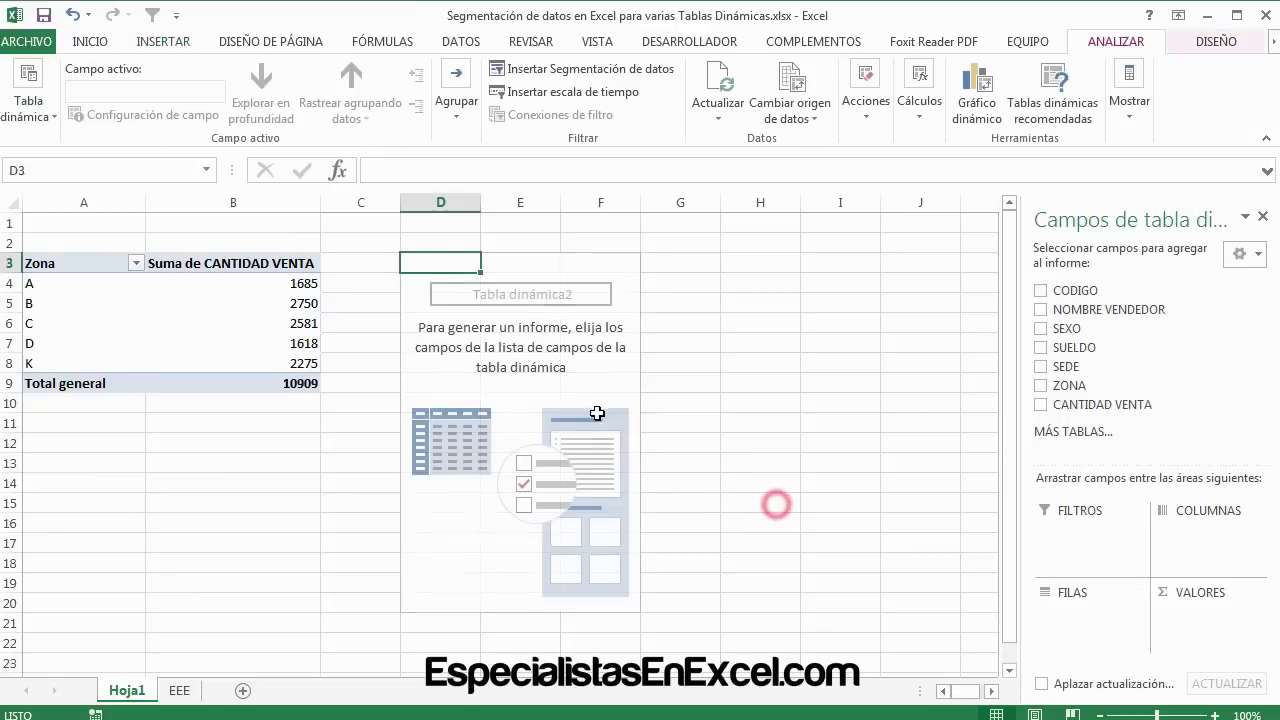
Step: Sum SUELDO by SEDE and rename the row header to 'Sede'
click(1041, 366)
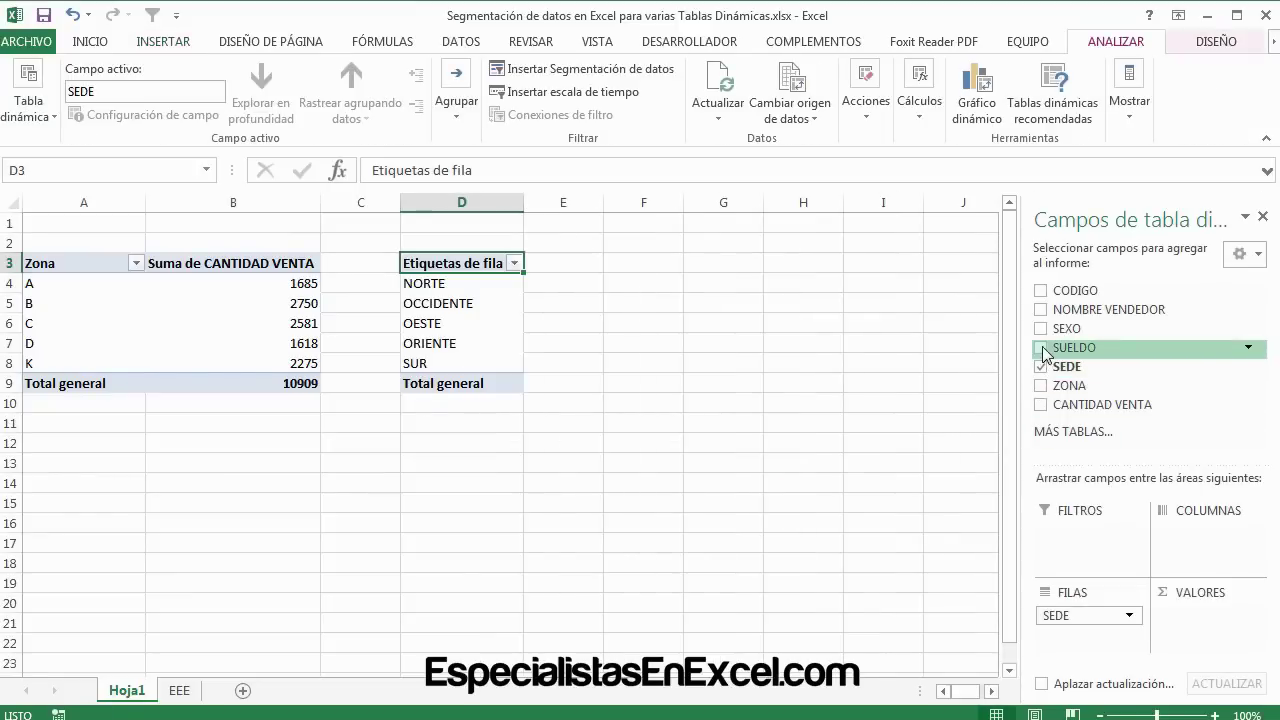
click(1041, 347)
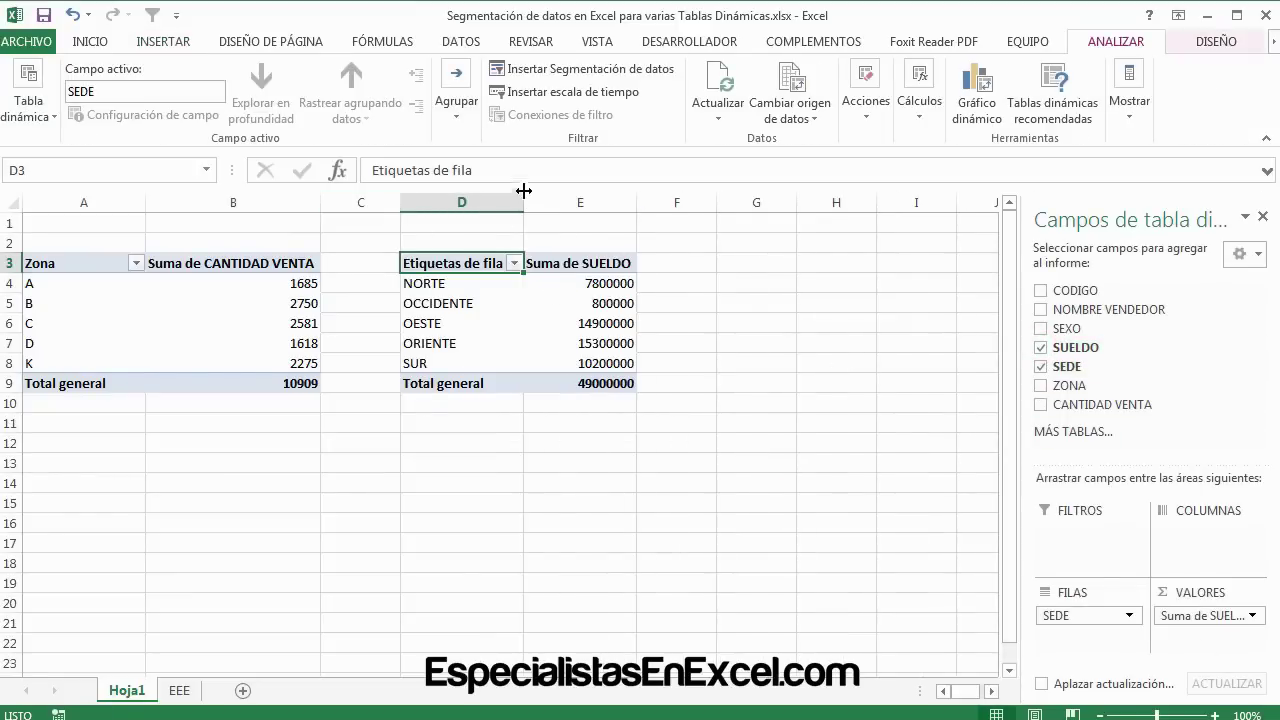
triple_click(523, 170)
text(SURed)
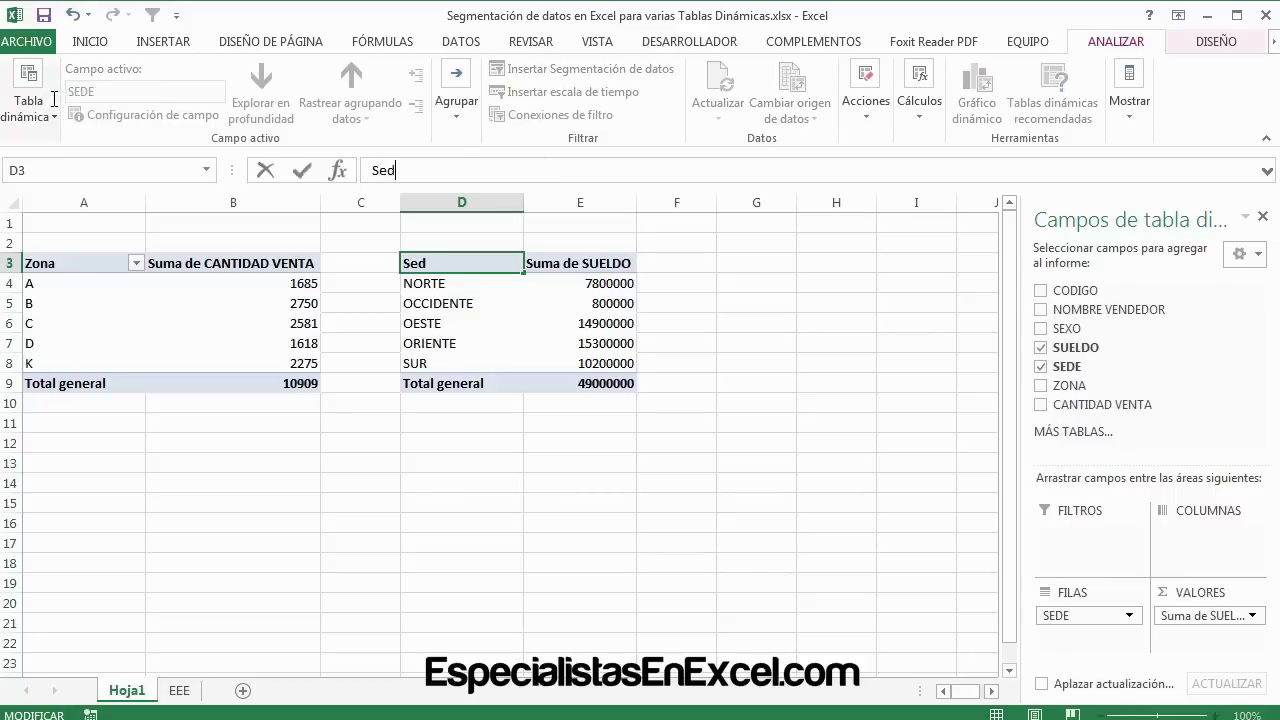
key(Return)
Step: Insert blank rows at row 2 so both pivot tables start at row 9
click(508, 482)
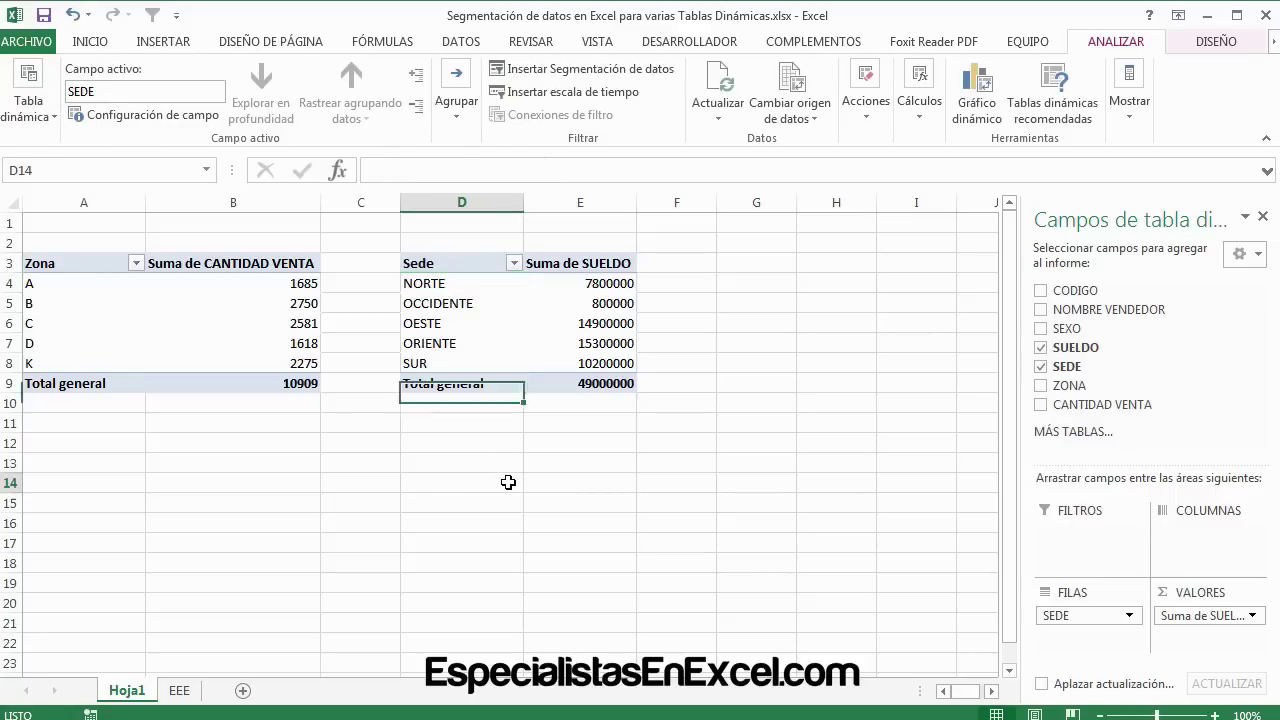
click(6, 243)
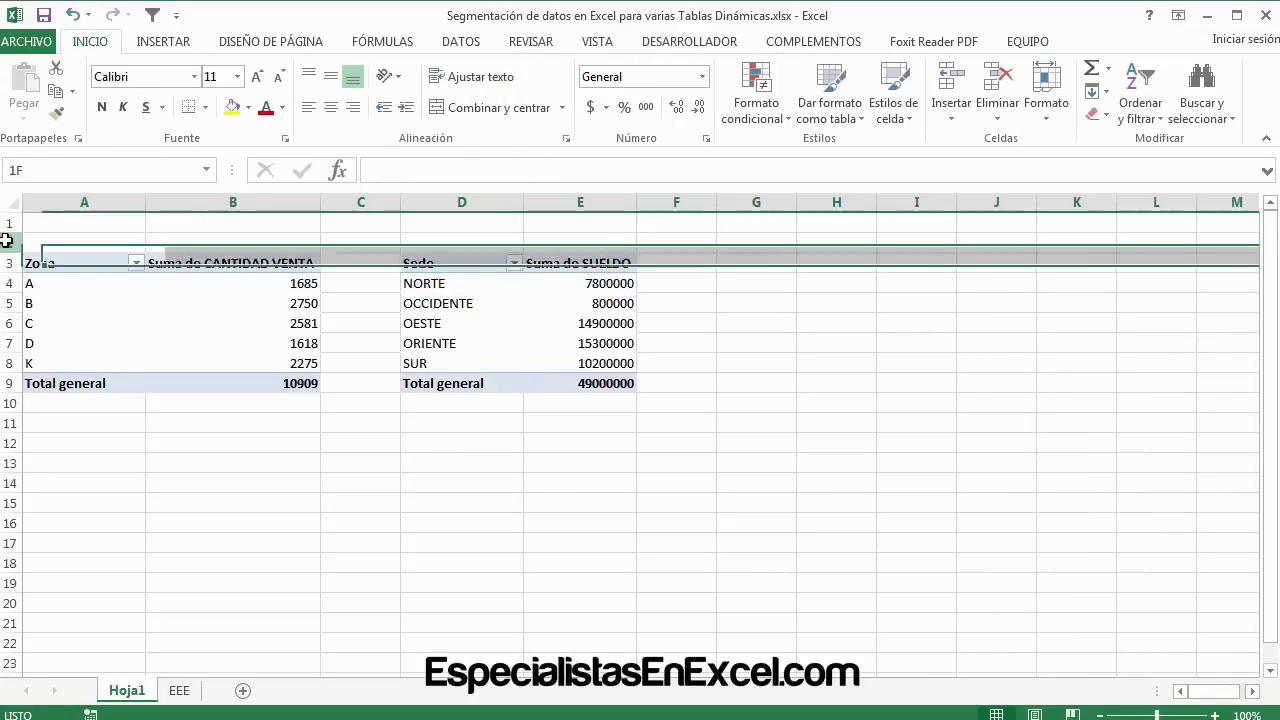
key(ctrl+plus)
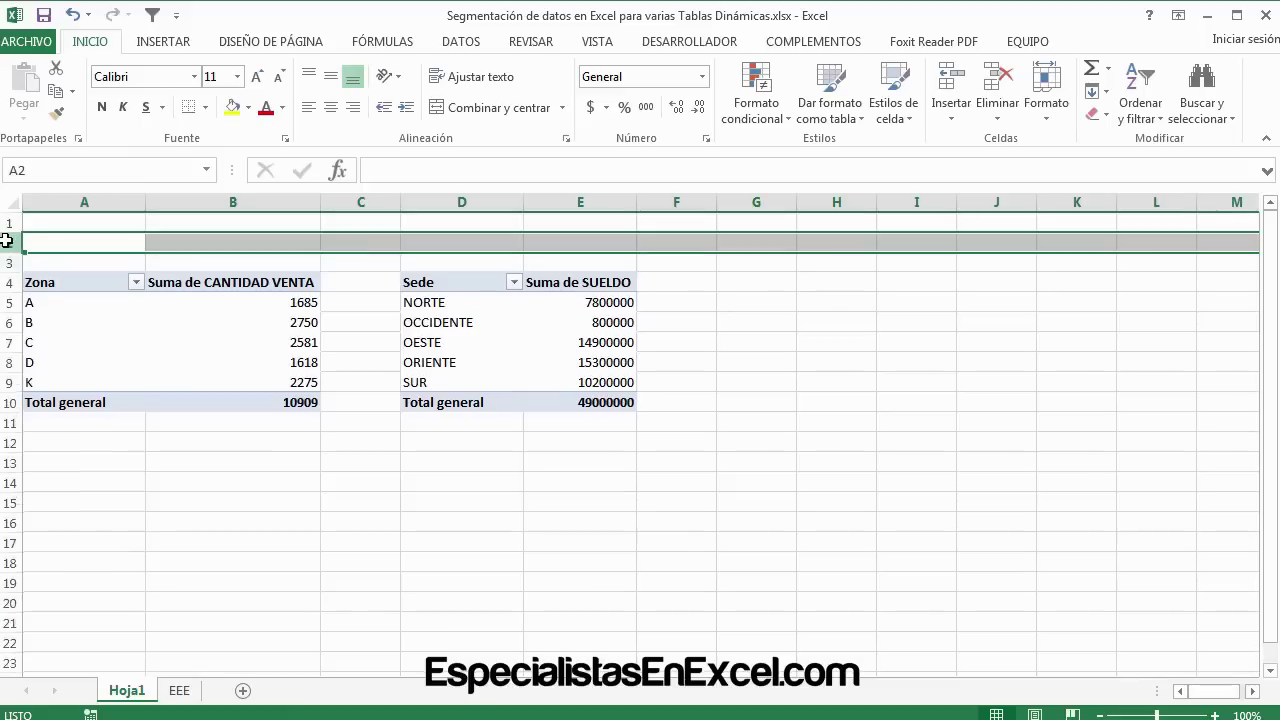
key(ctrl+plus)
key(ctrl+plus)
key(ctrl+plus)
key(ctrl+plus)
key(ctrl+plus)
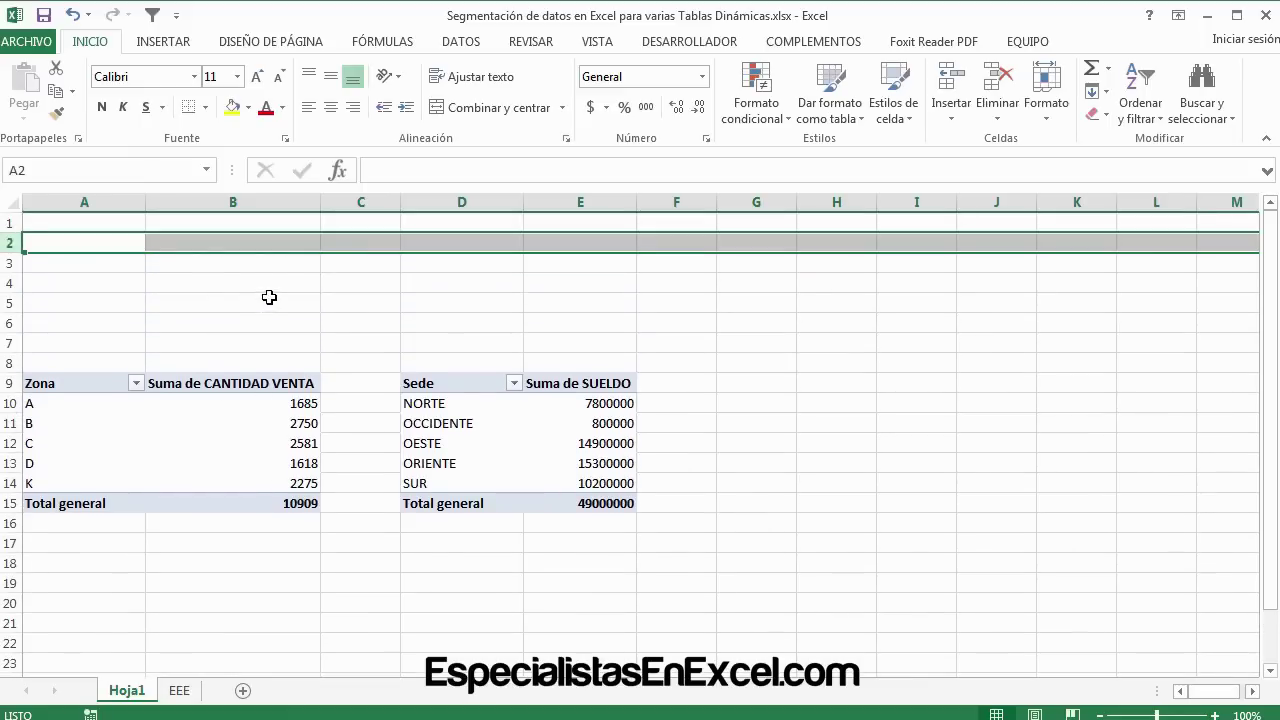
click(268, 300)
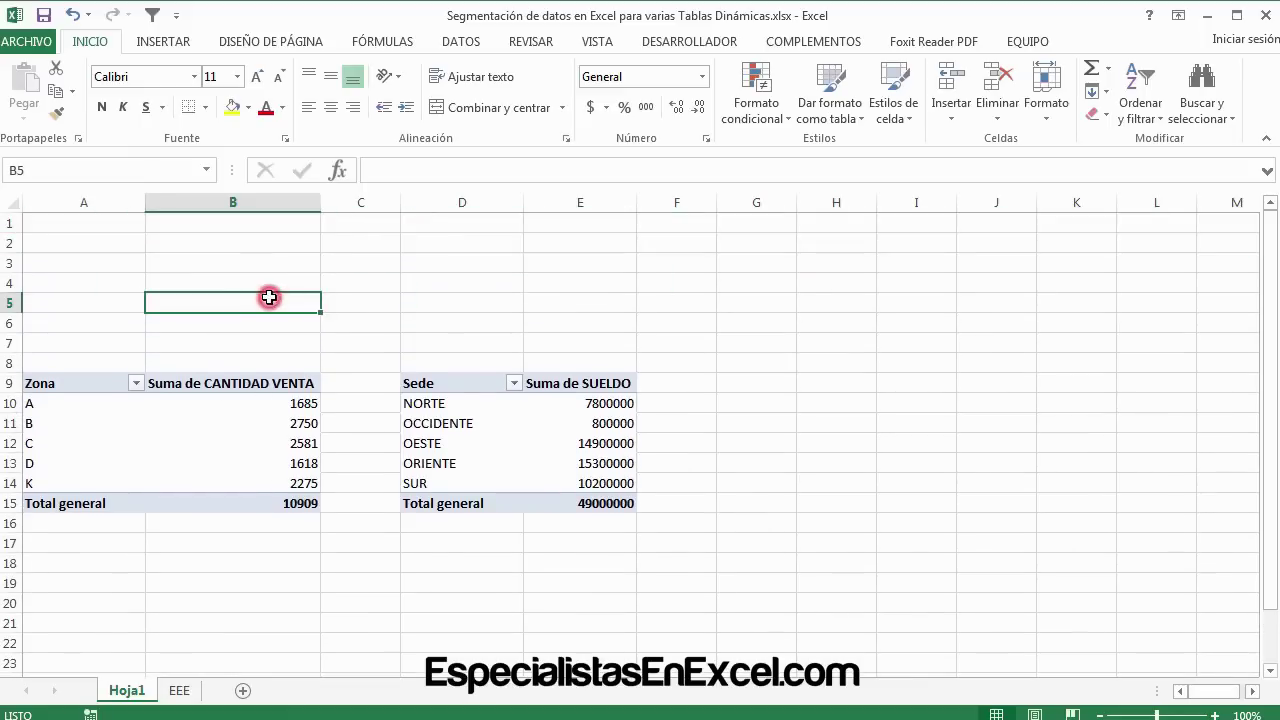
click(186, 416)
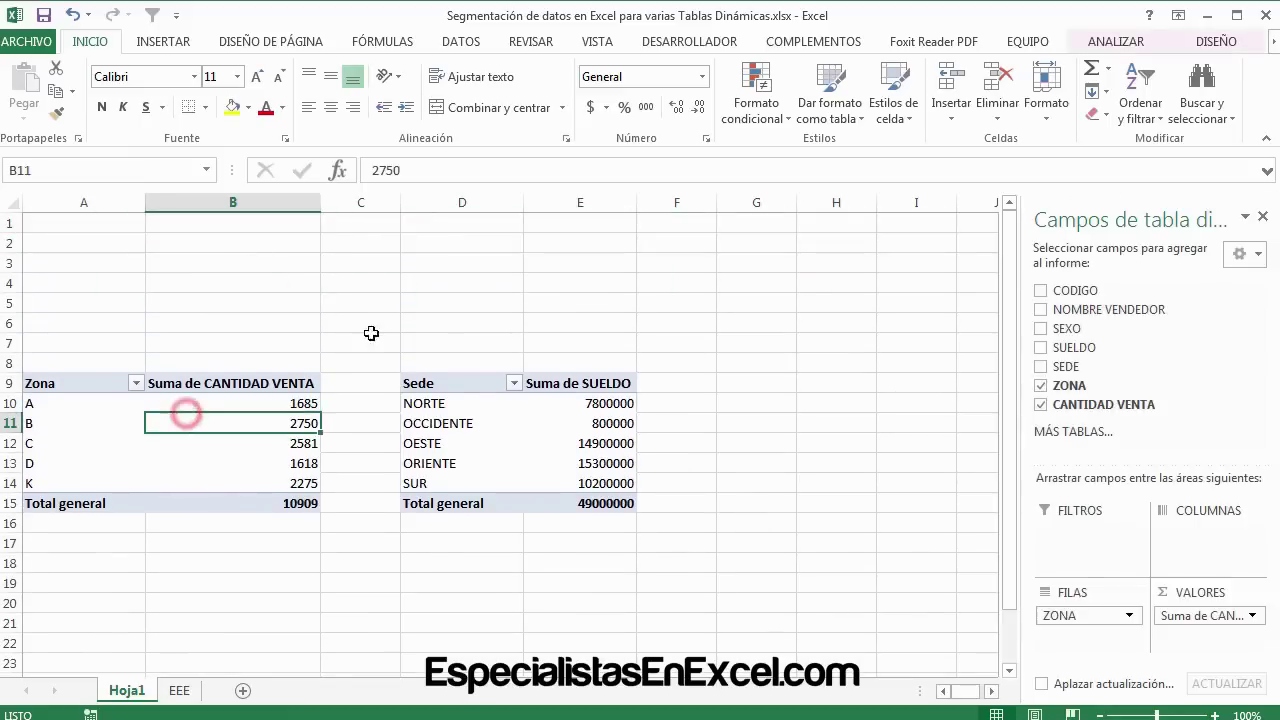
Step: Insert ZONA, SEDE and SEXO slicers from the Zona pivot table's Analizar tab
click(1095, 48)
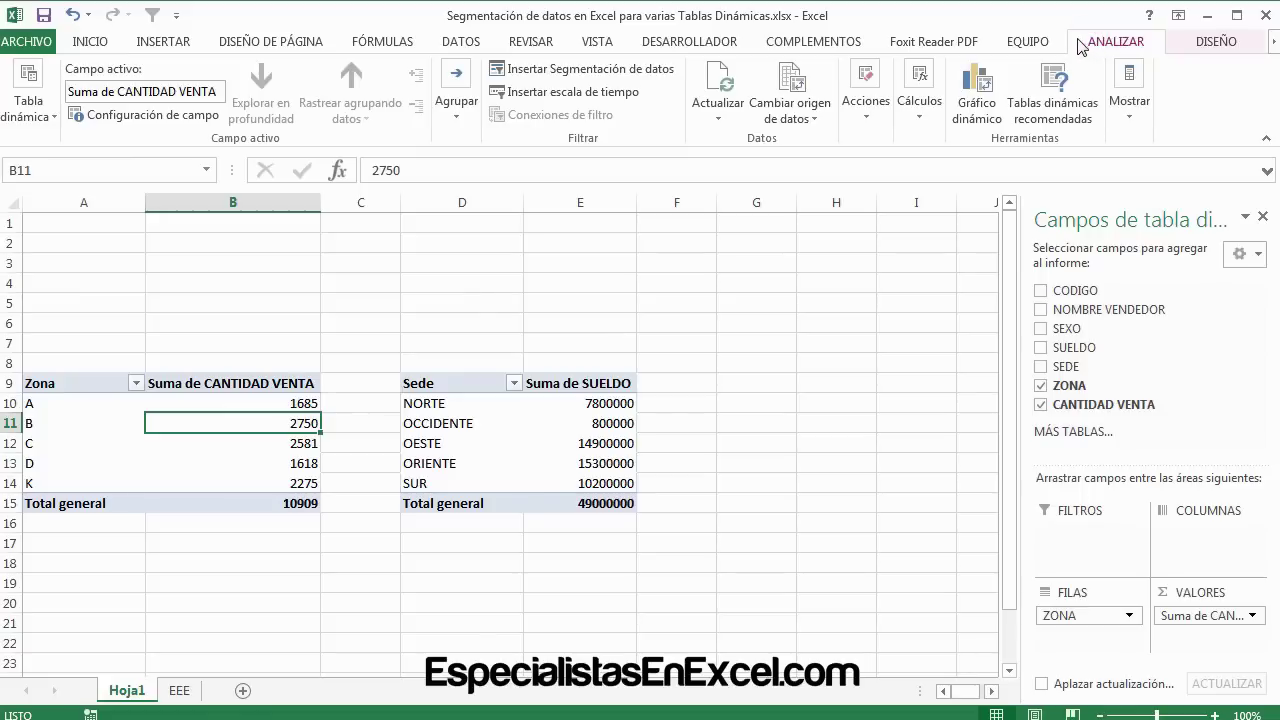
click(578, 70)
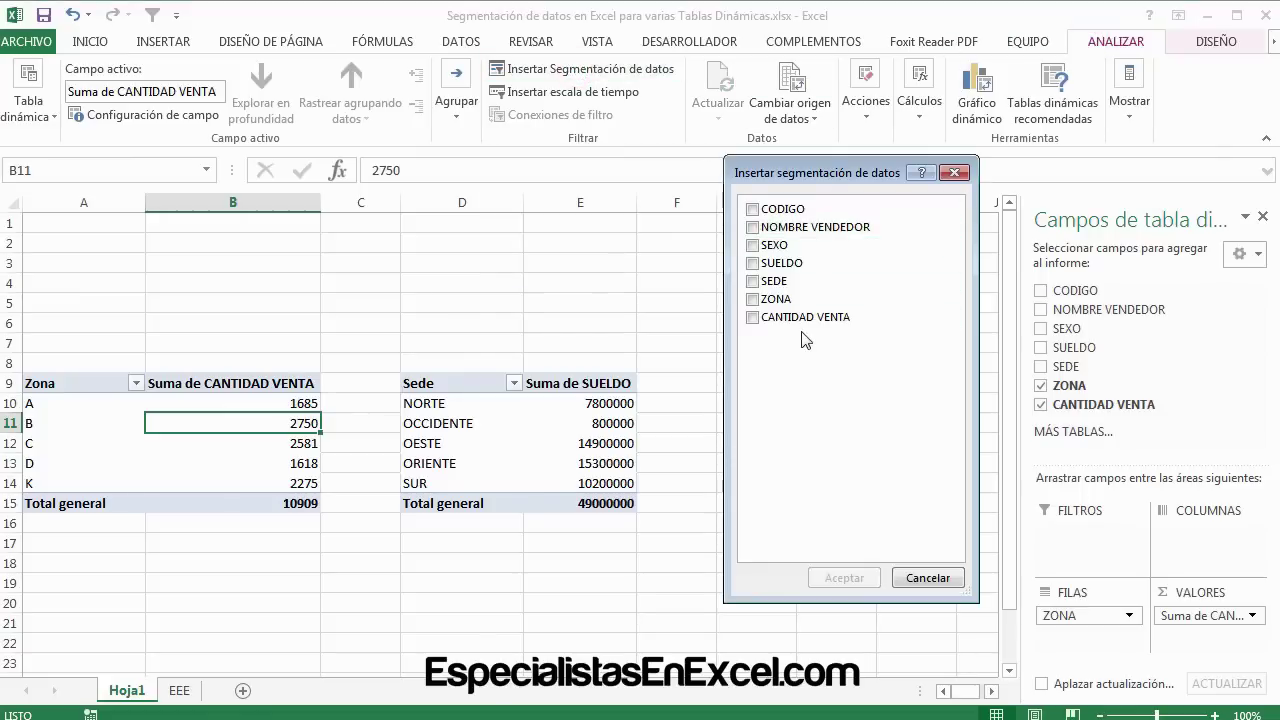
click(752, 299)
click(752, 281)
click(752, 245)
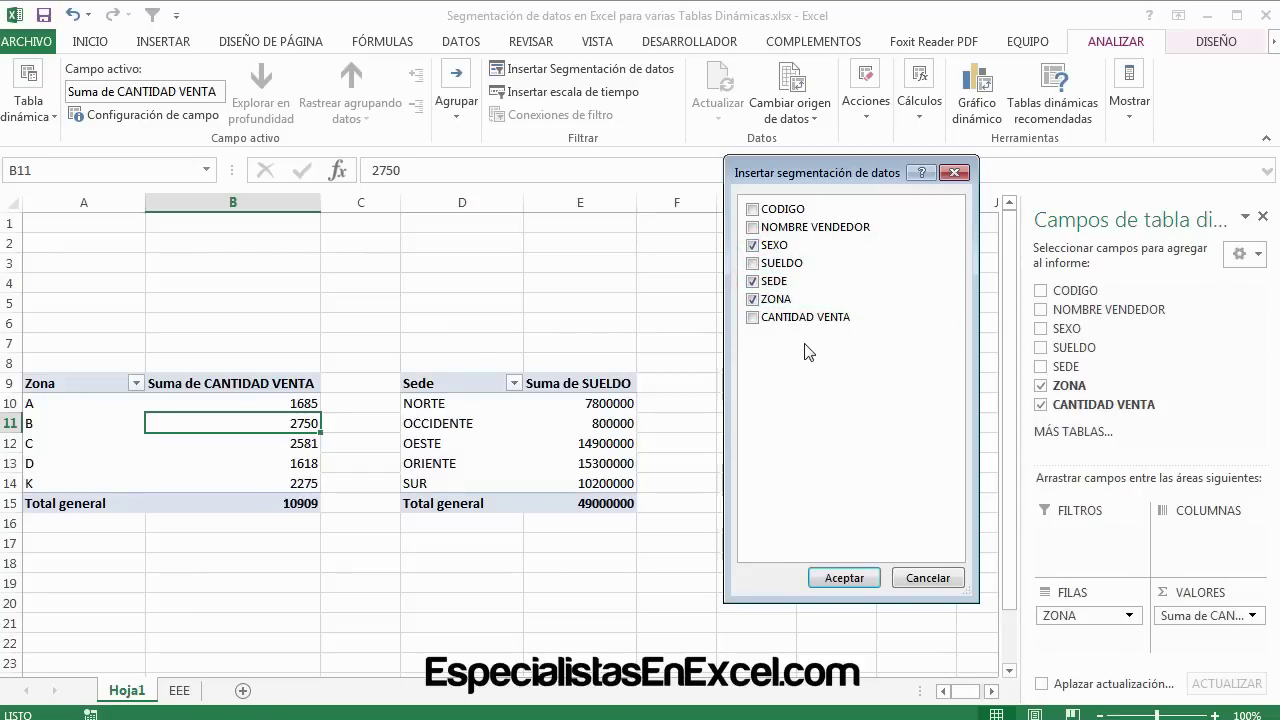
click(834, 578)
Step: Move the SEDE slicer to A1 and shorten it, then shift the ZONA slicer to columns H–I
click(270, 276)
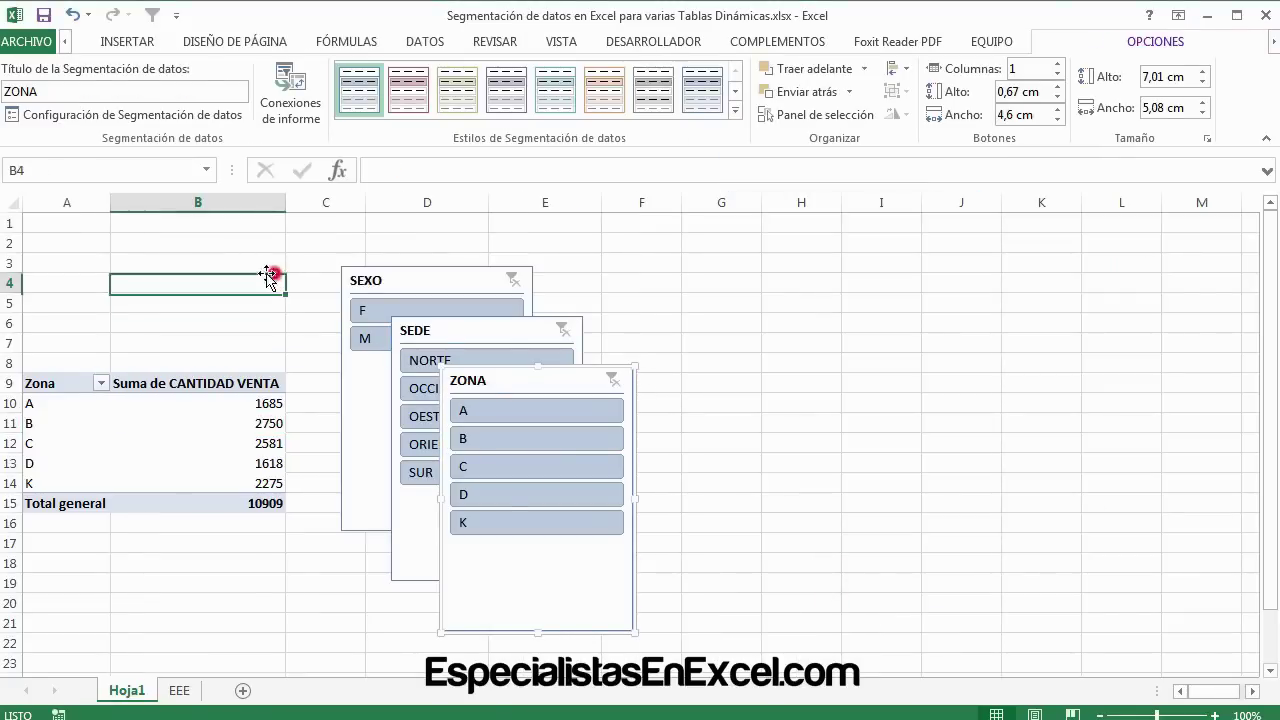
drag(492, 330, 127, 230)
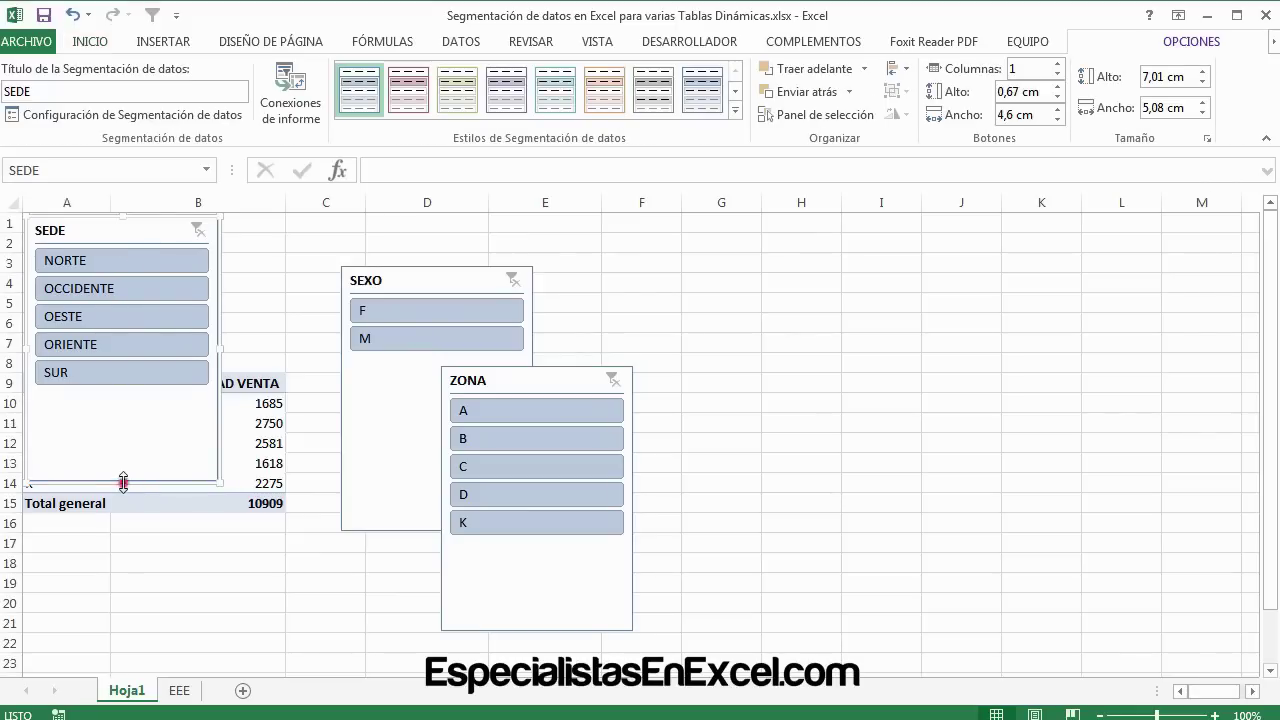
drag(123, 482, 139, 392)
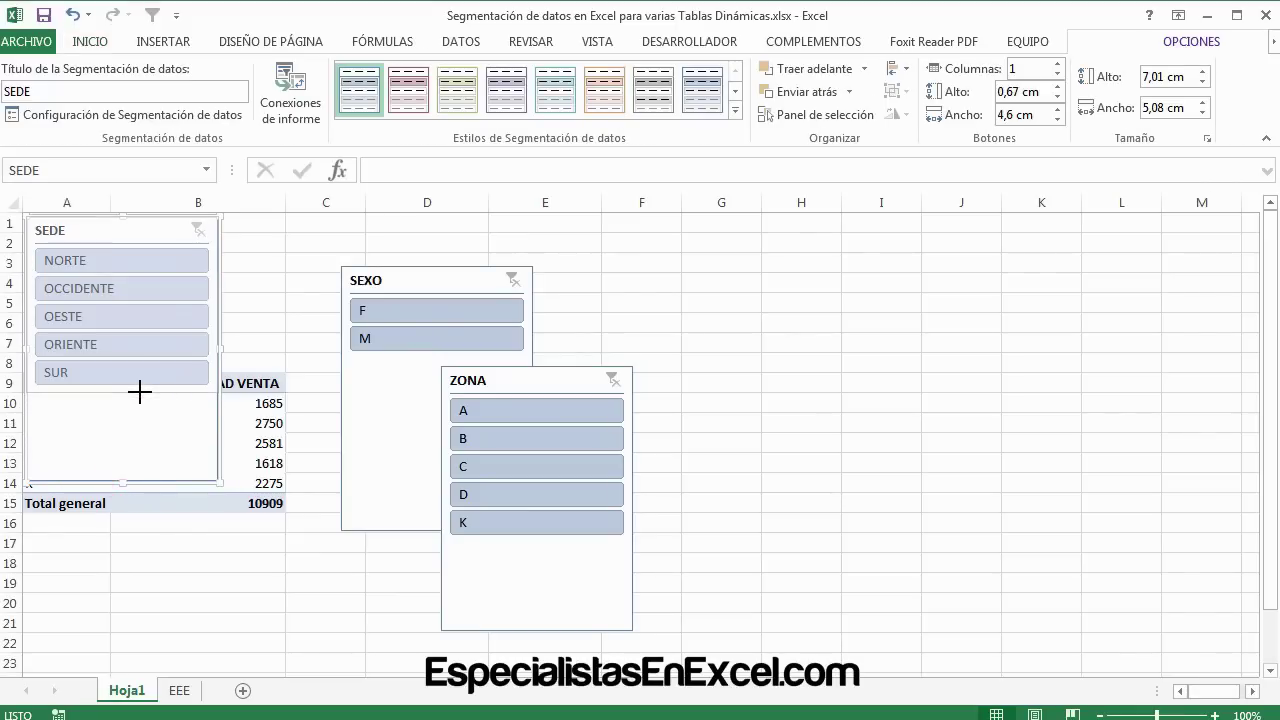
click(247, 324)
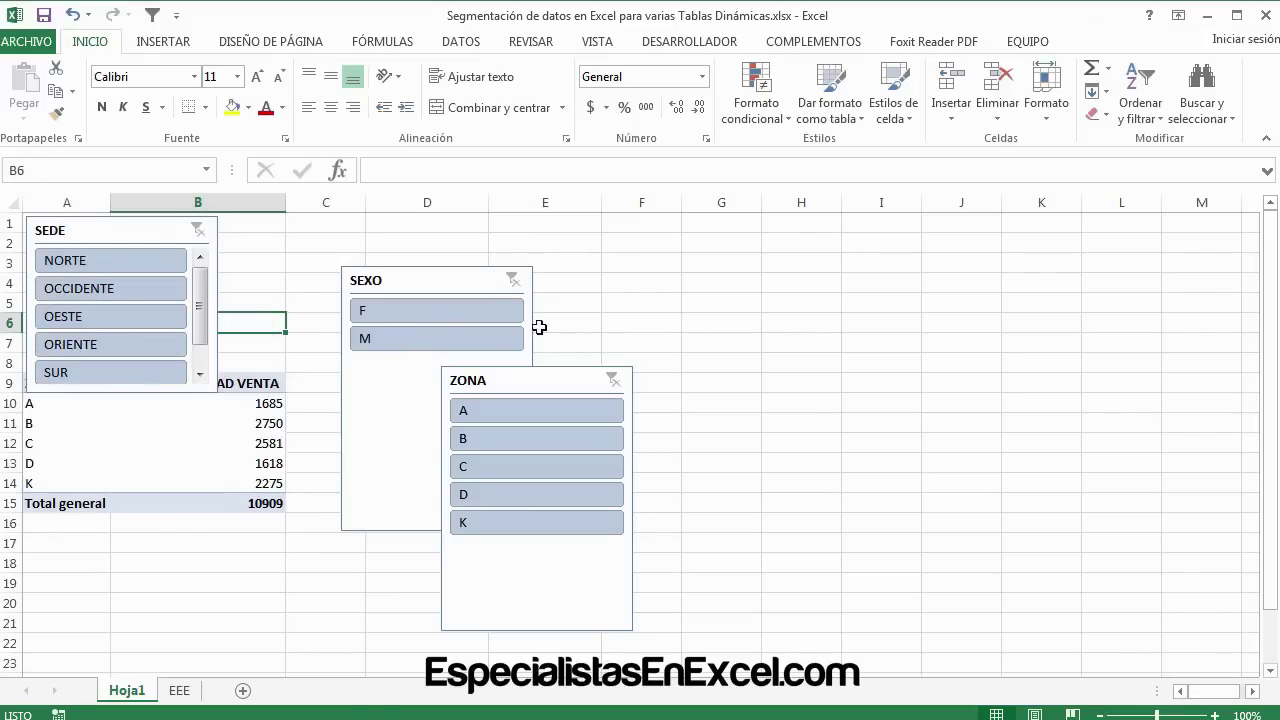
drag(571, 378, 865, 256)
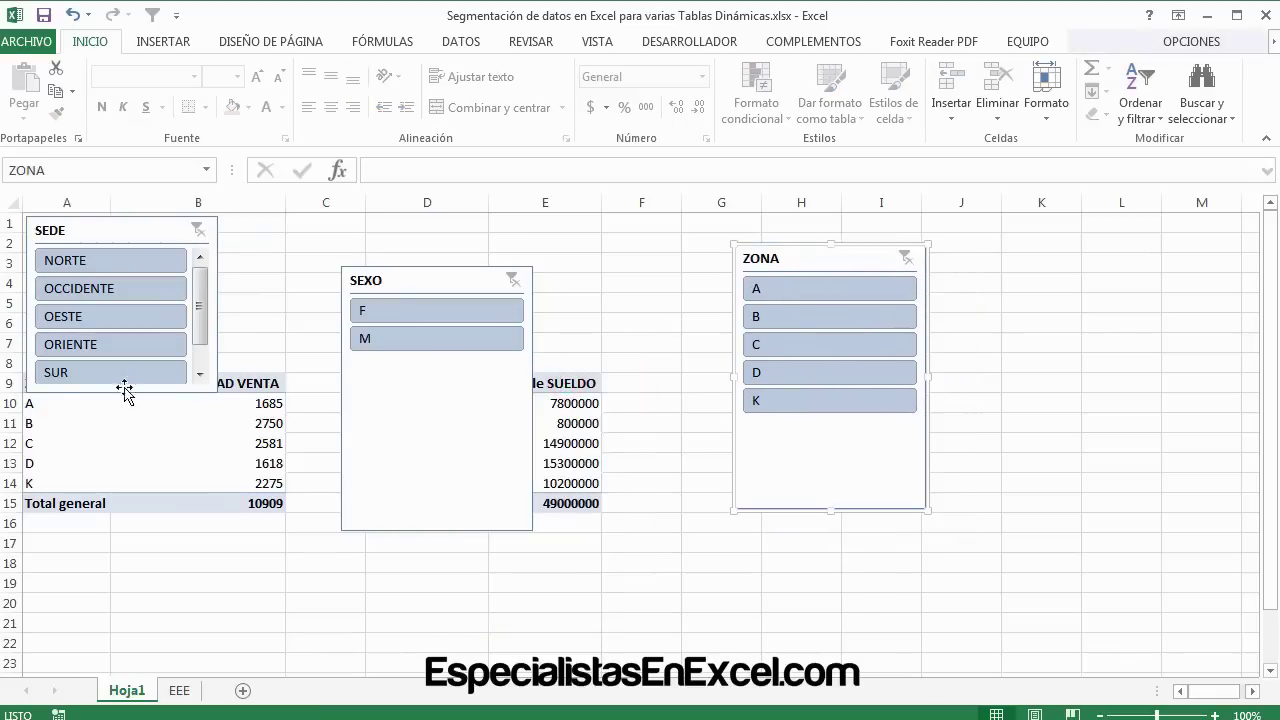
click(10, 364)
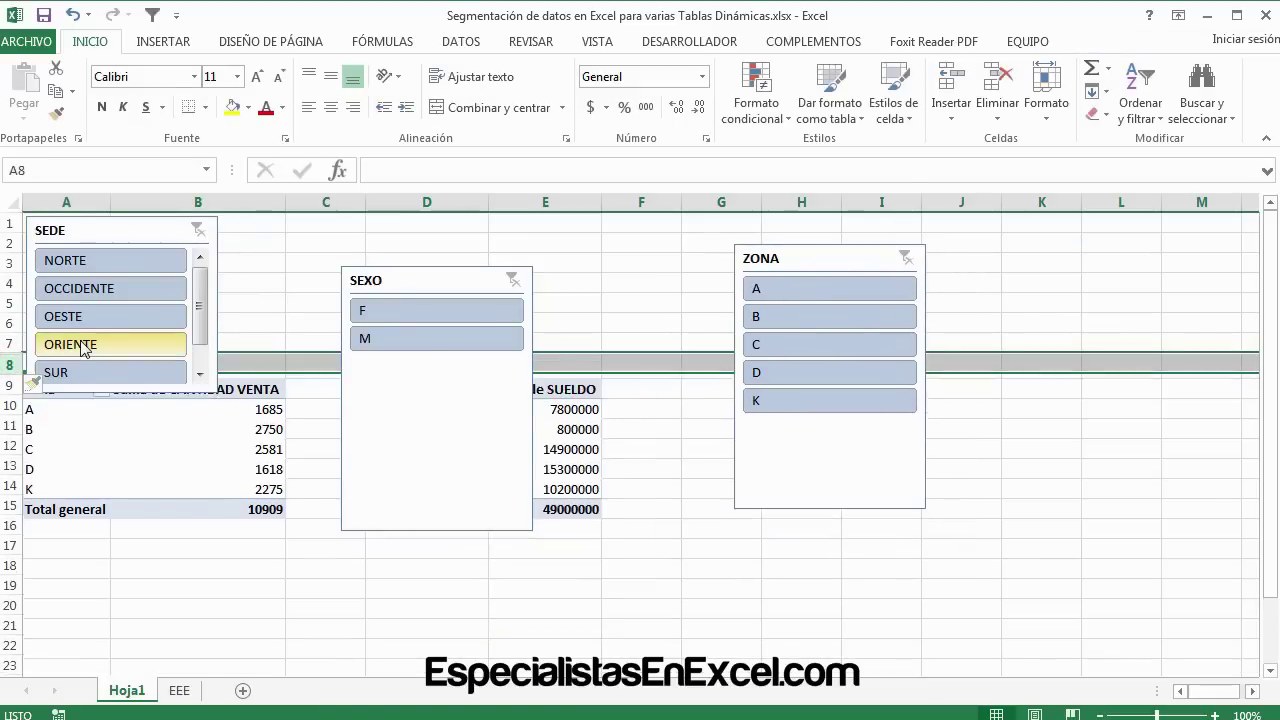
Step: Insert two rows at row 8 and align the SEDE, ZONA and SEXO slicers side by side at equal height
key(ctrl+plus)
key(ctrl+plus)
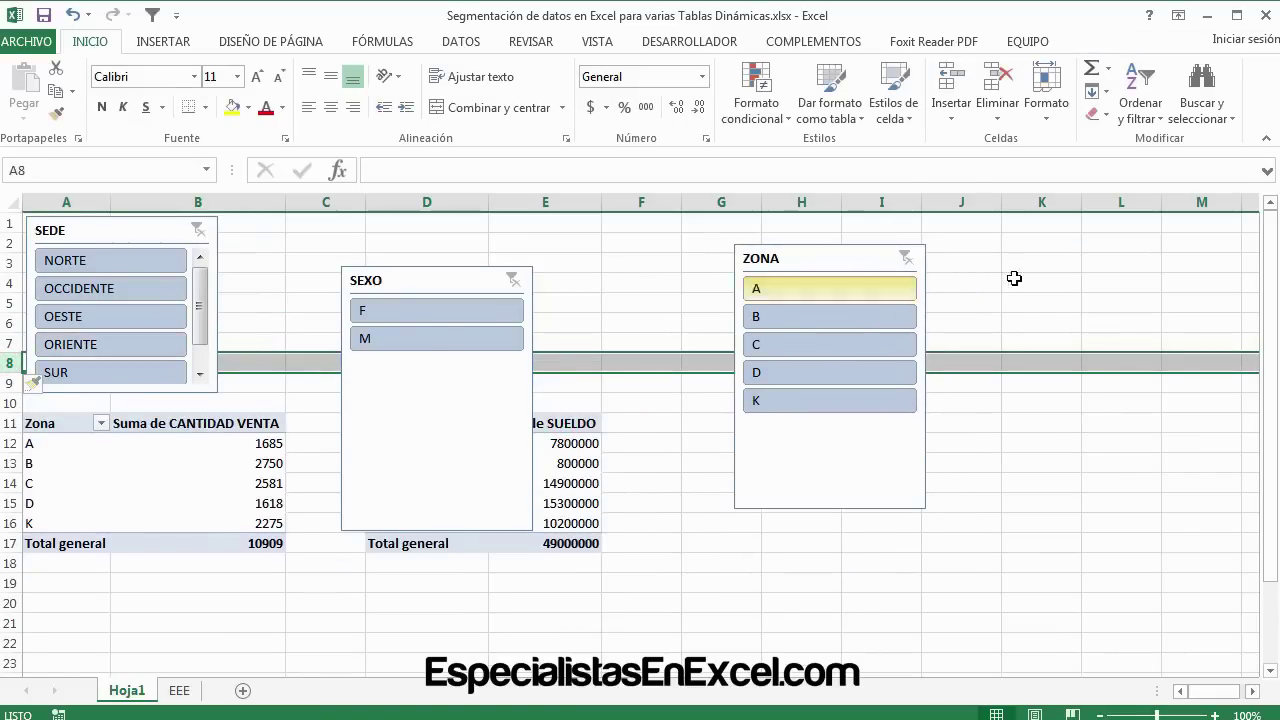
mouse_move(412, 282)
mouse_down()
mouse_move(801, 237)
mouse_move(309, 227)
mouse_up()
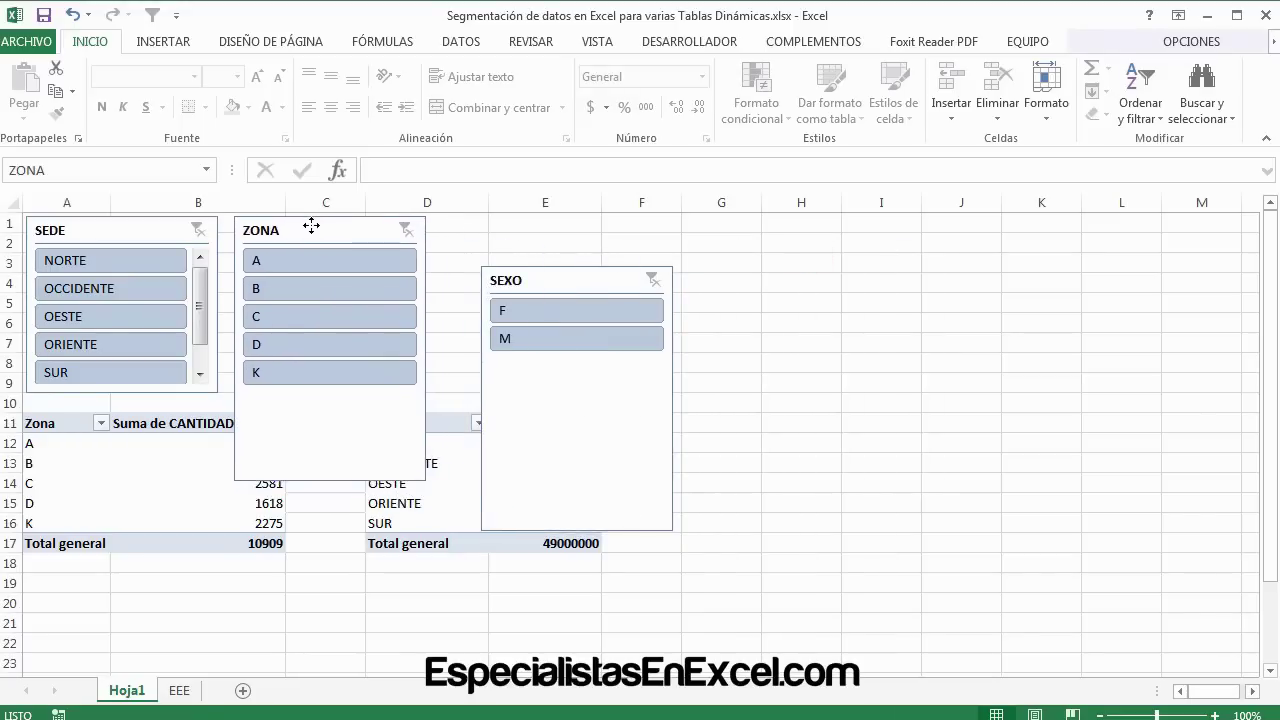
drag(331, 481, 331, 402)
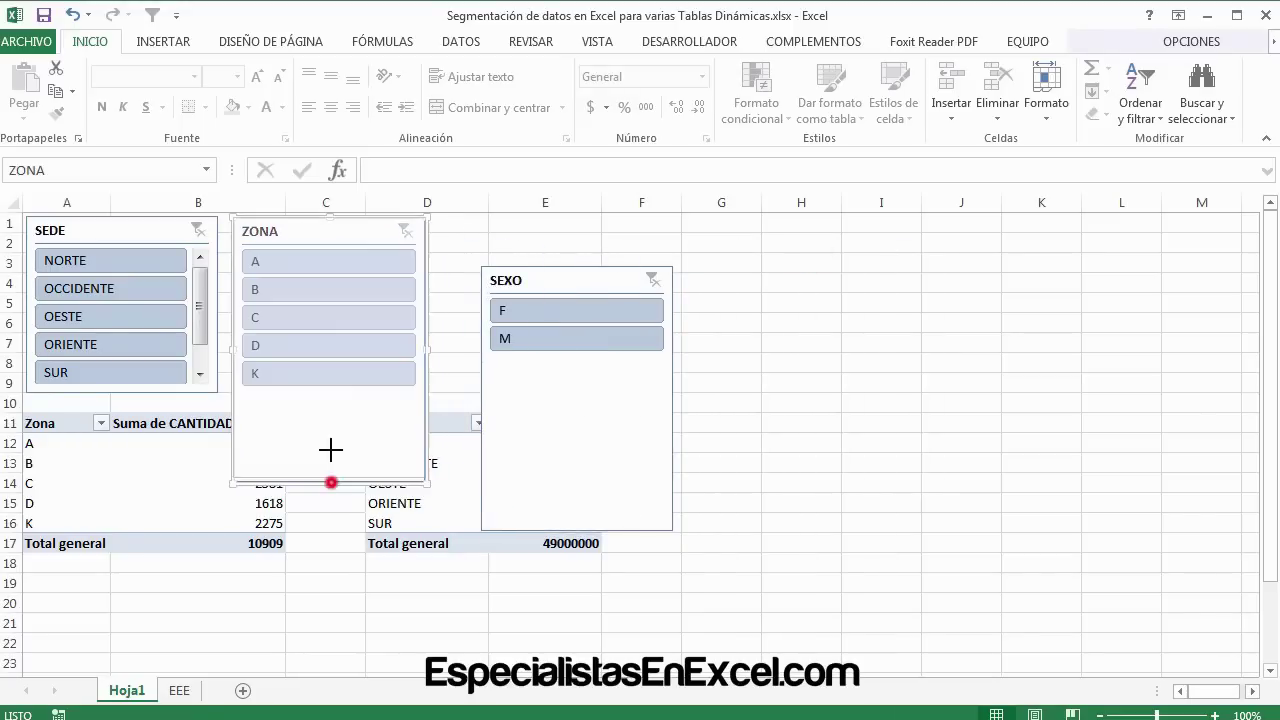
drag(571, 283, 533, 238)
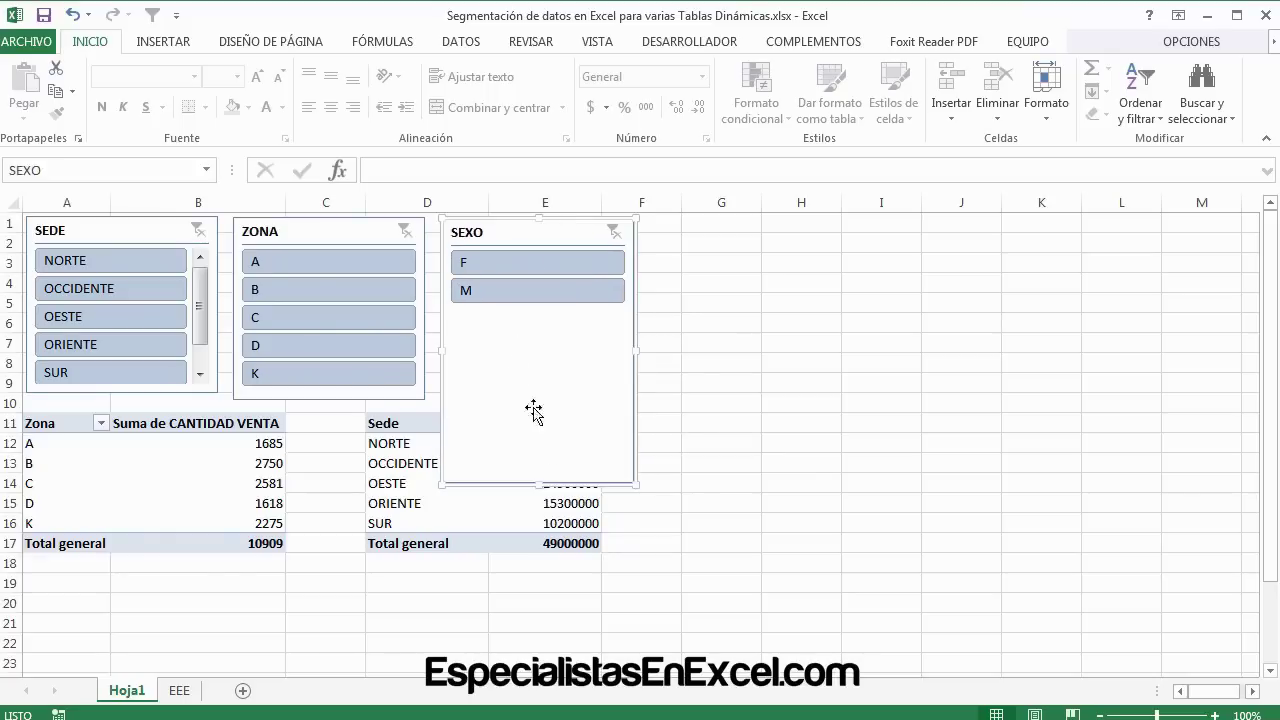
drag(538, 483, 535, 393)
click(820, 363)
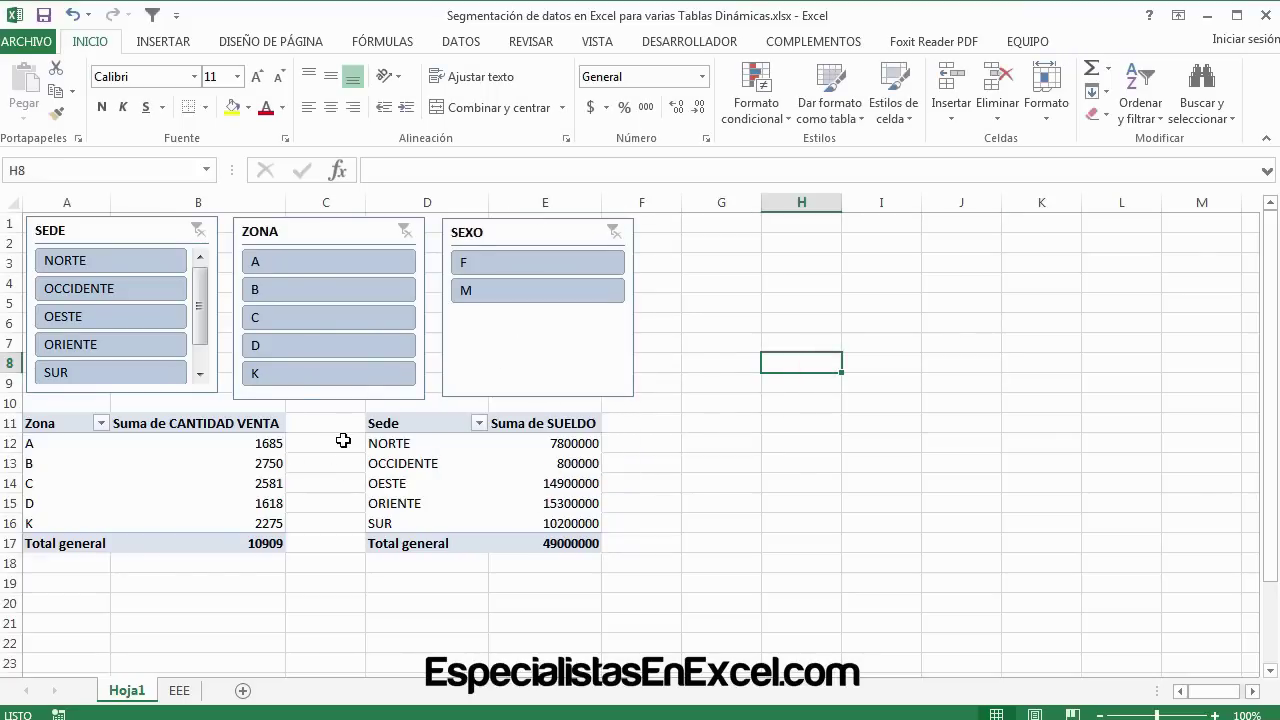
click(299, 398)
drag(330, 397, 330, 393)
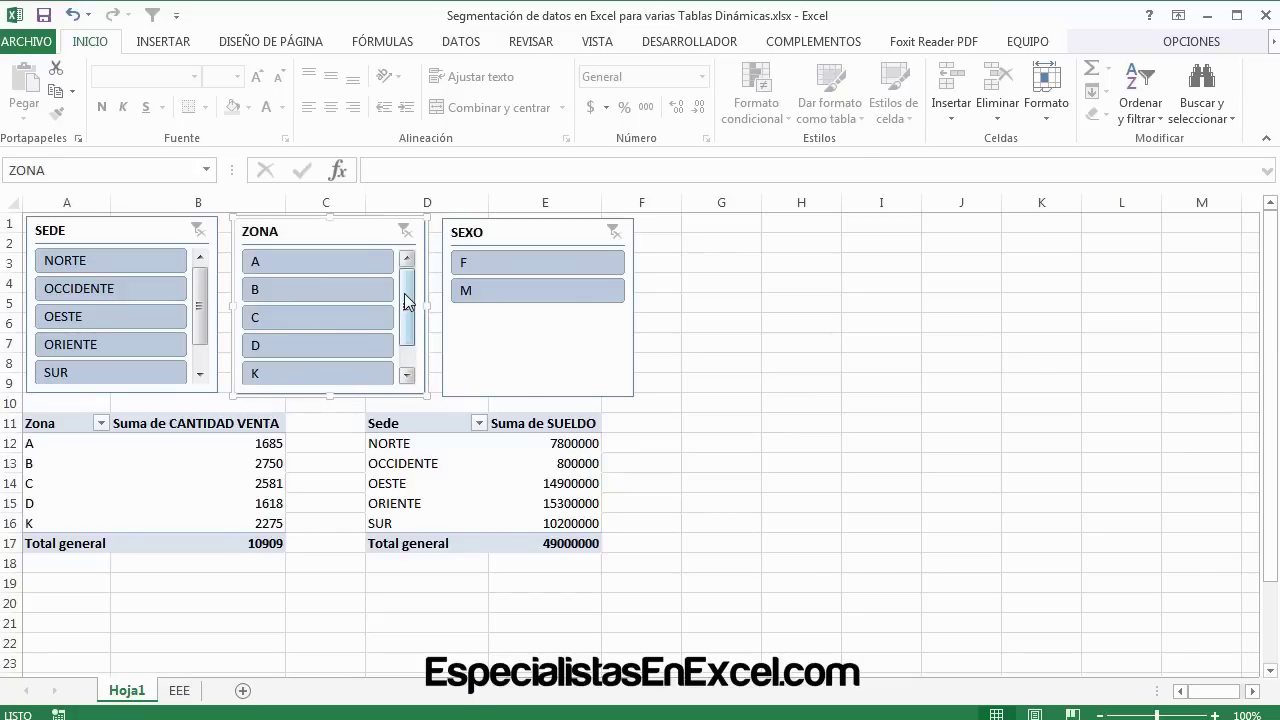
mouse_move(406, 300)
mouse_down()
mouse_move(406, 316)
mouse_move(406, 298)
mouse_up()
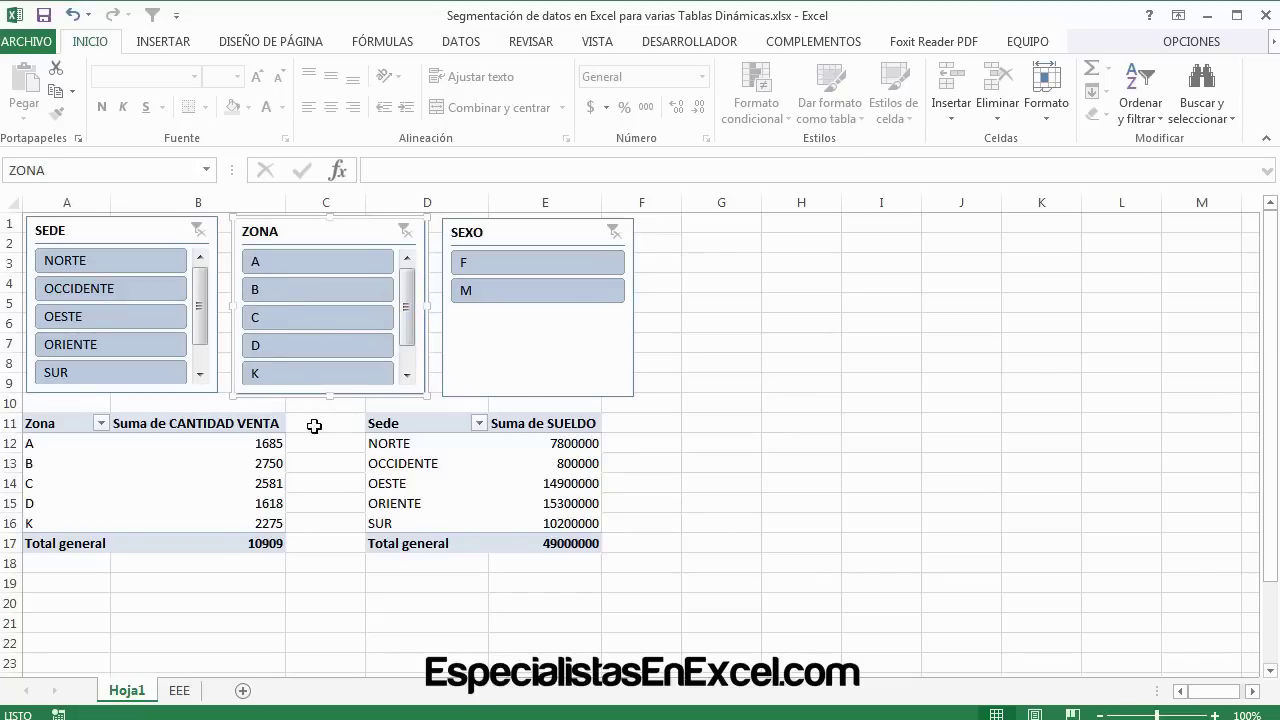
click(127, 481)
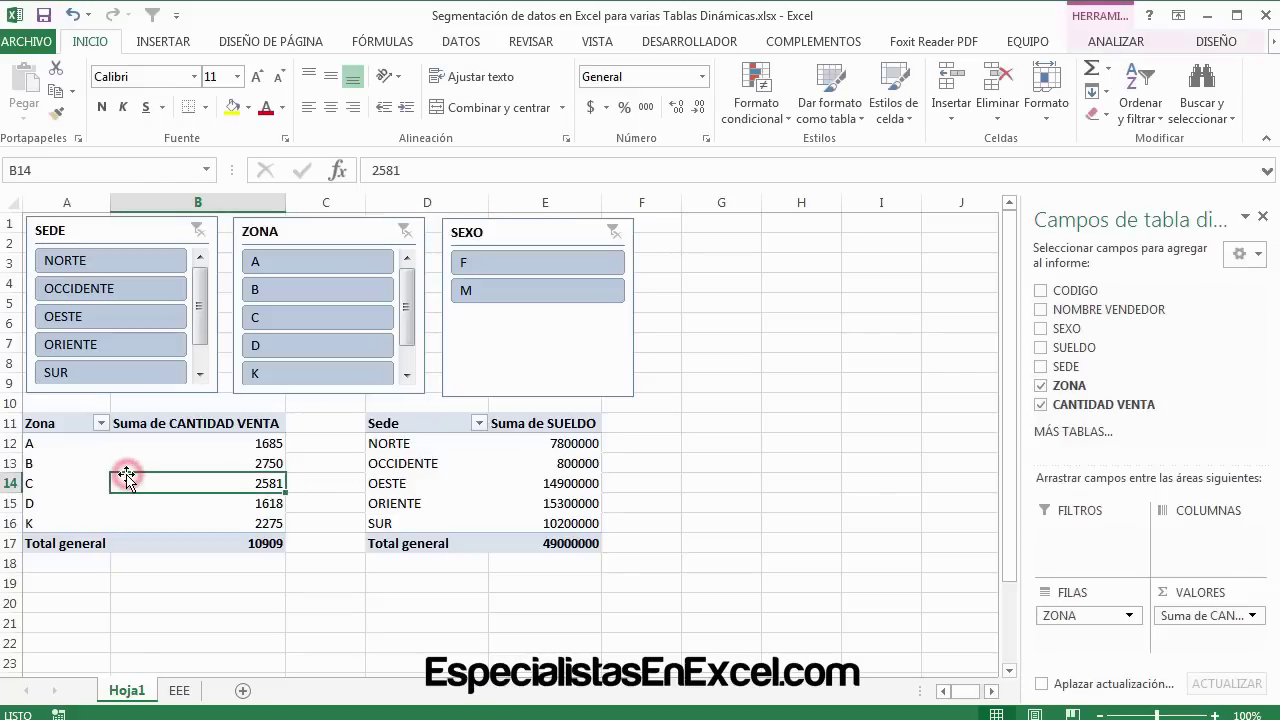
click(59, 455)
click(428, 466)
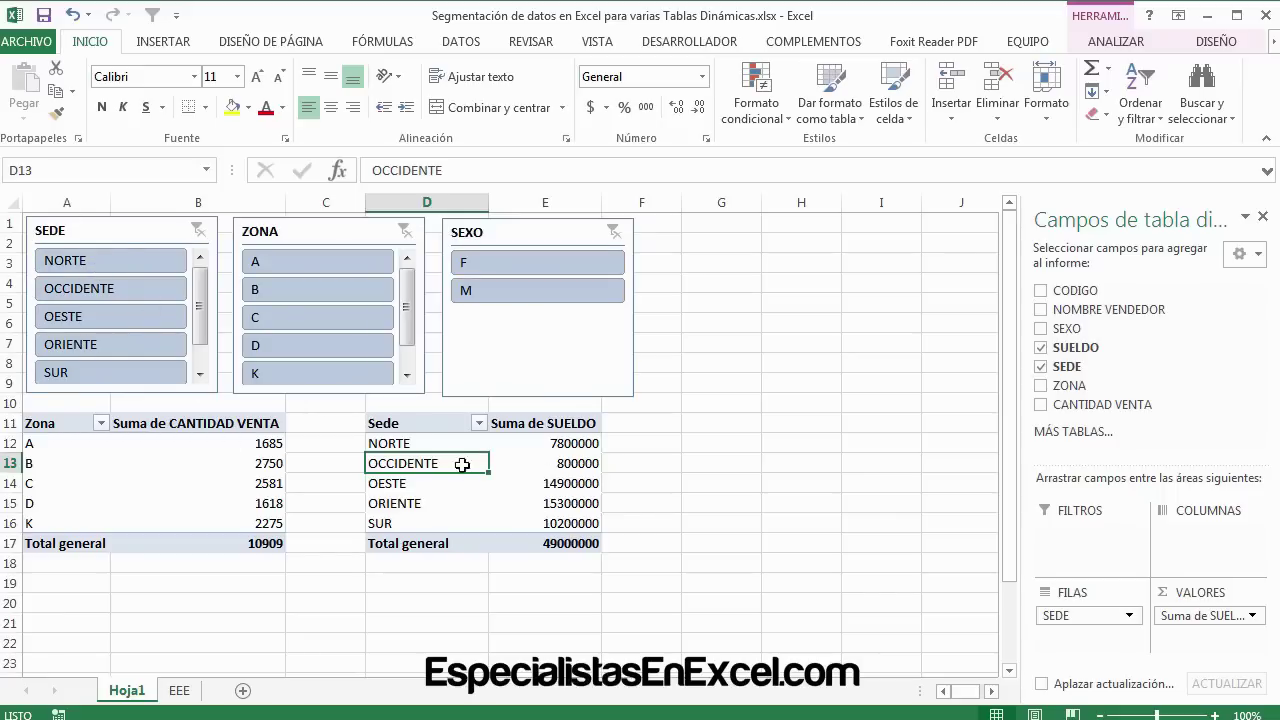
click(548, 462)
click(549, 500)
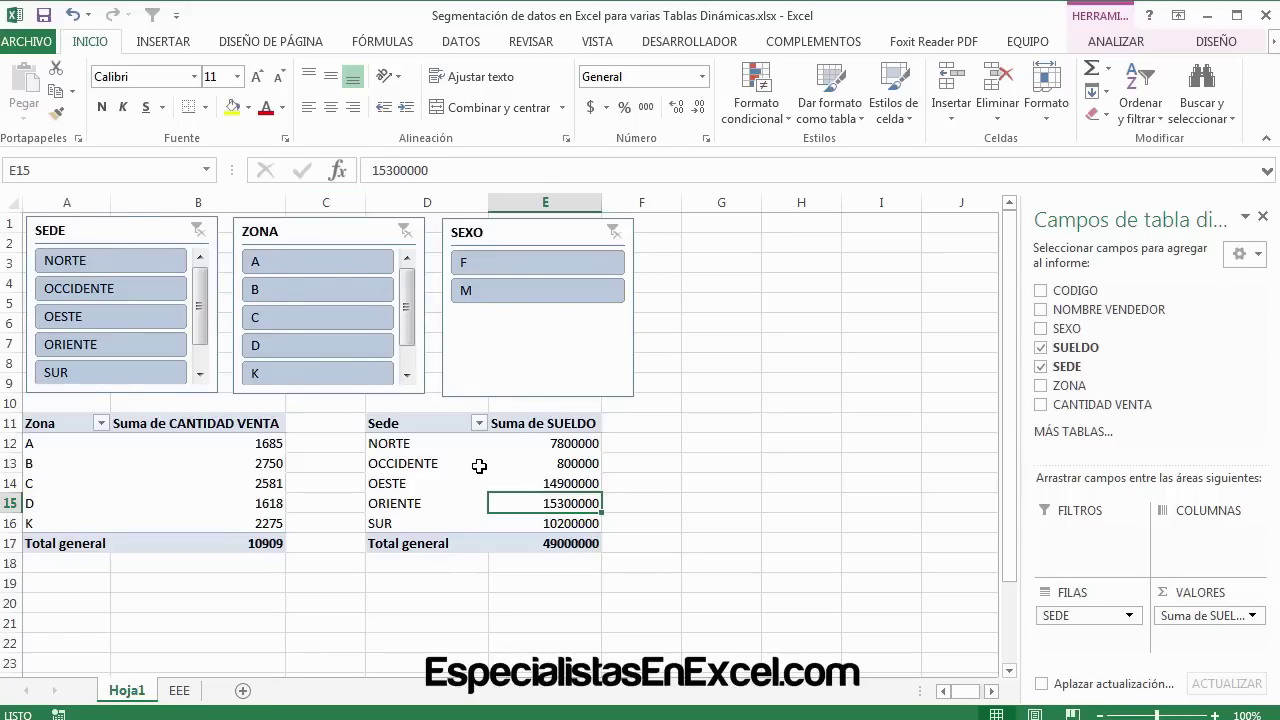
click(146, 458)
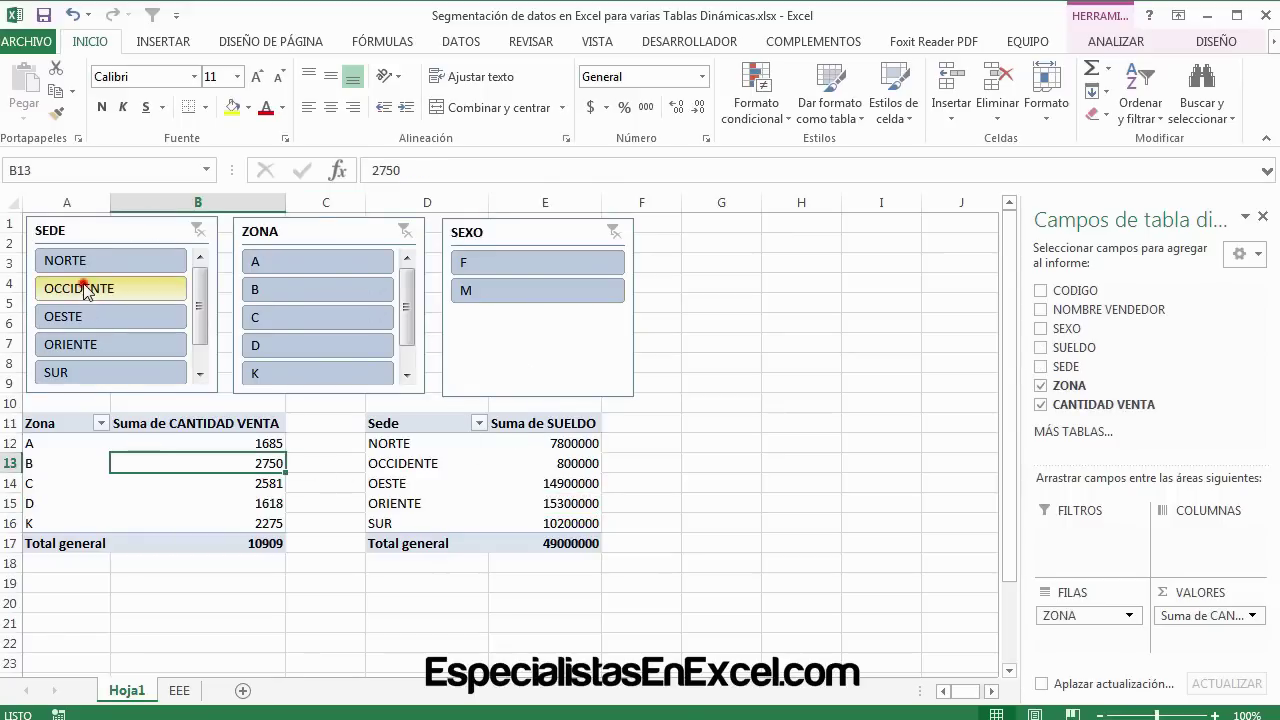
click(86, 288)
click(85, 314)
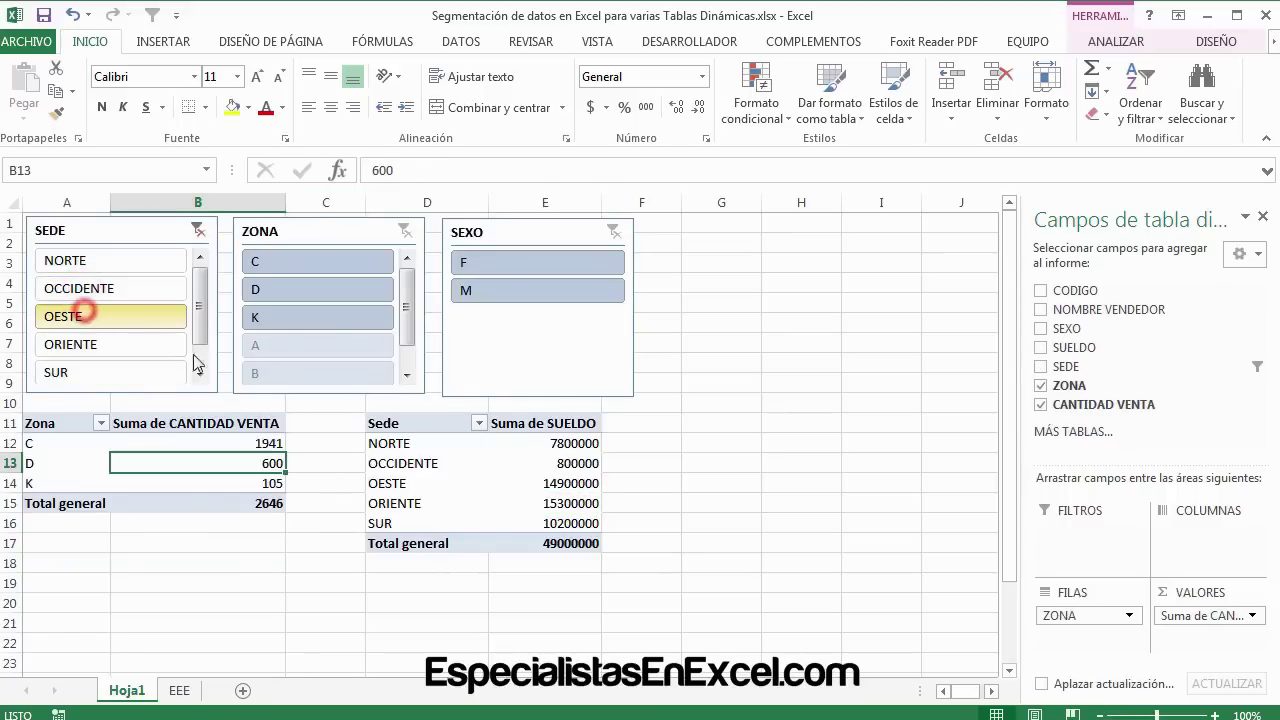
click(65, 260)
click(291, 289)
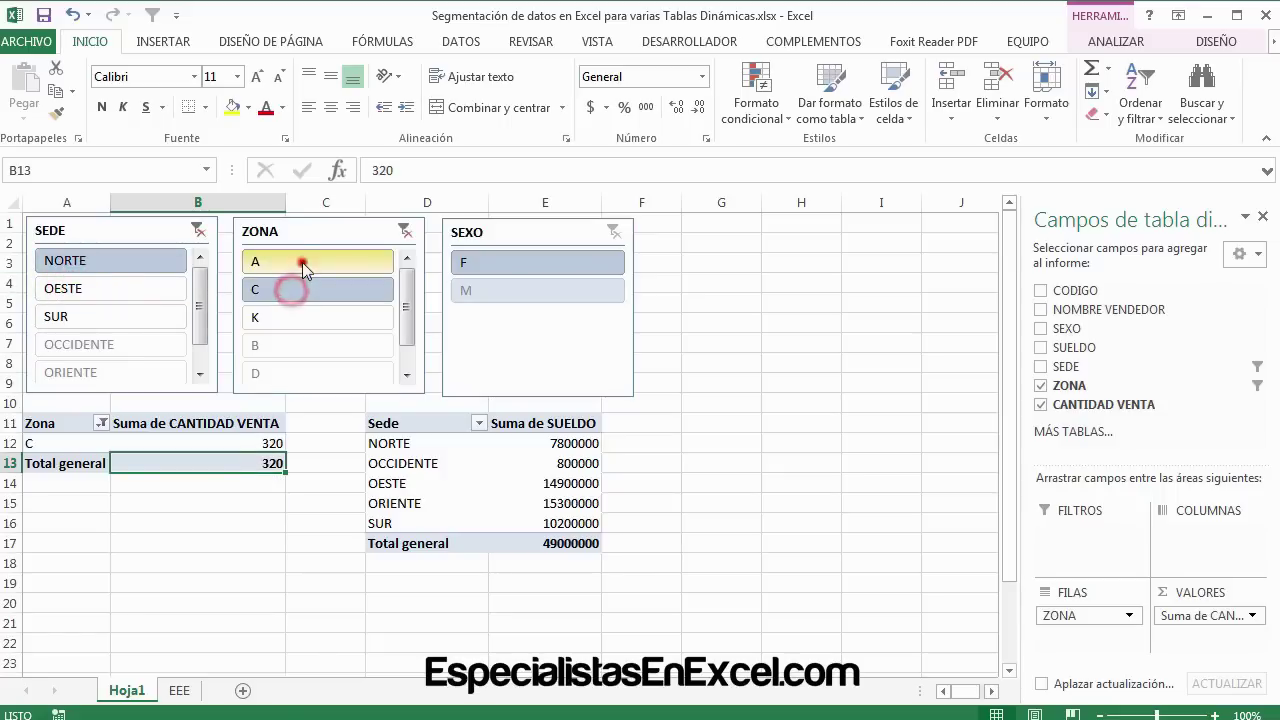
click(300, 261)
click(505, 262)
click(512, 291)
click(507, 260)
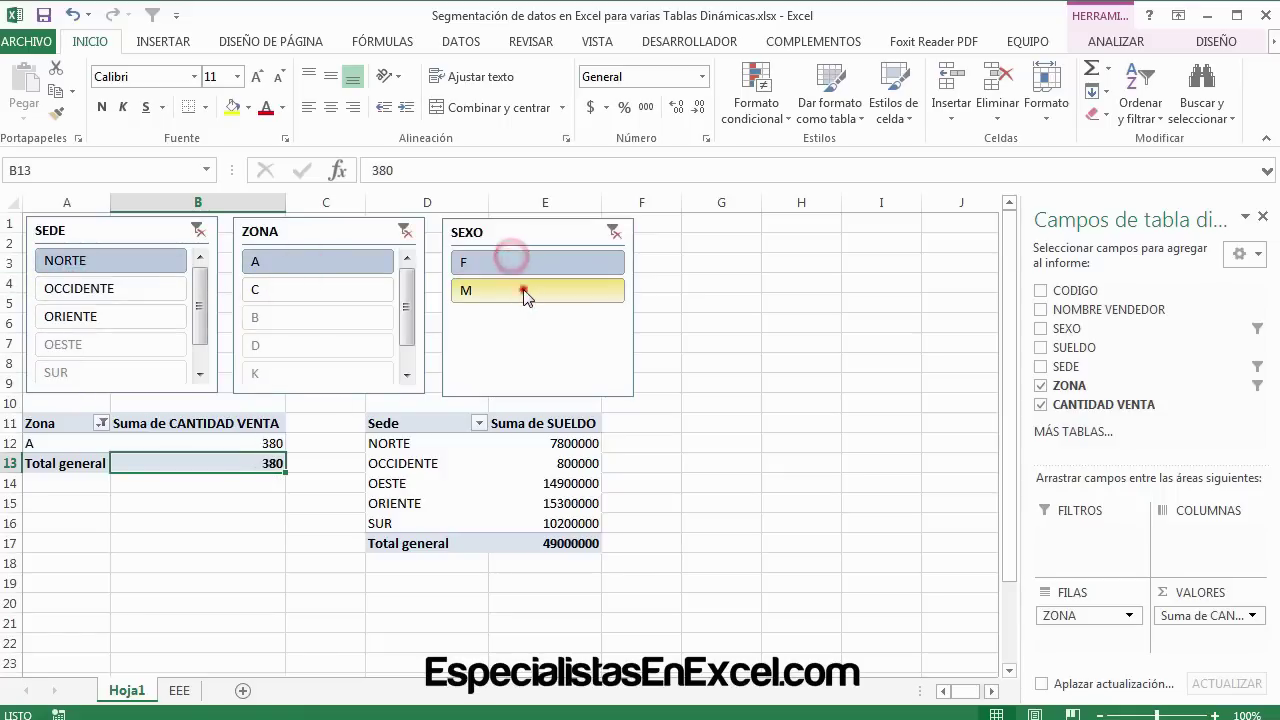
click(522, 289)
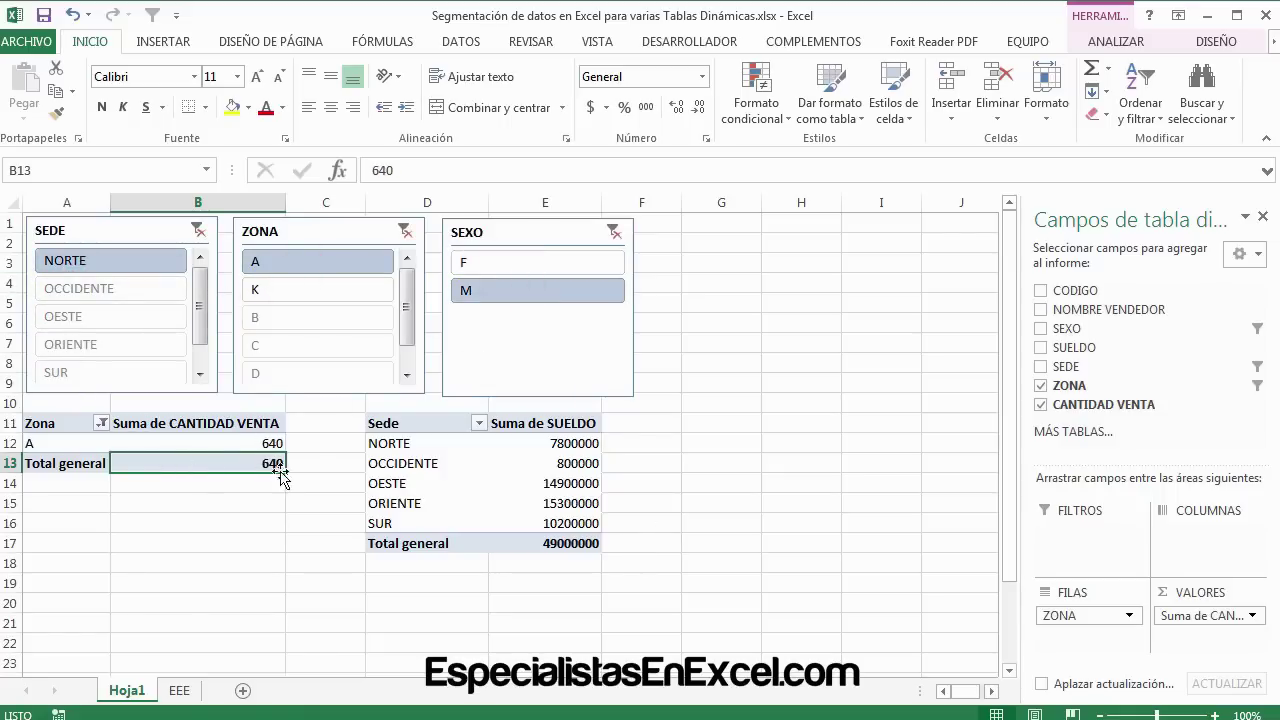
click(531, 485)
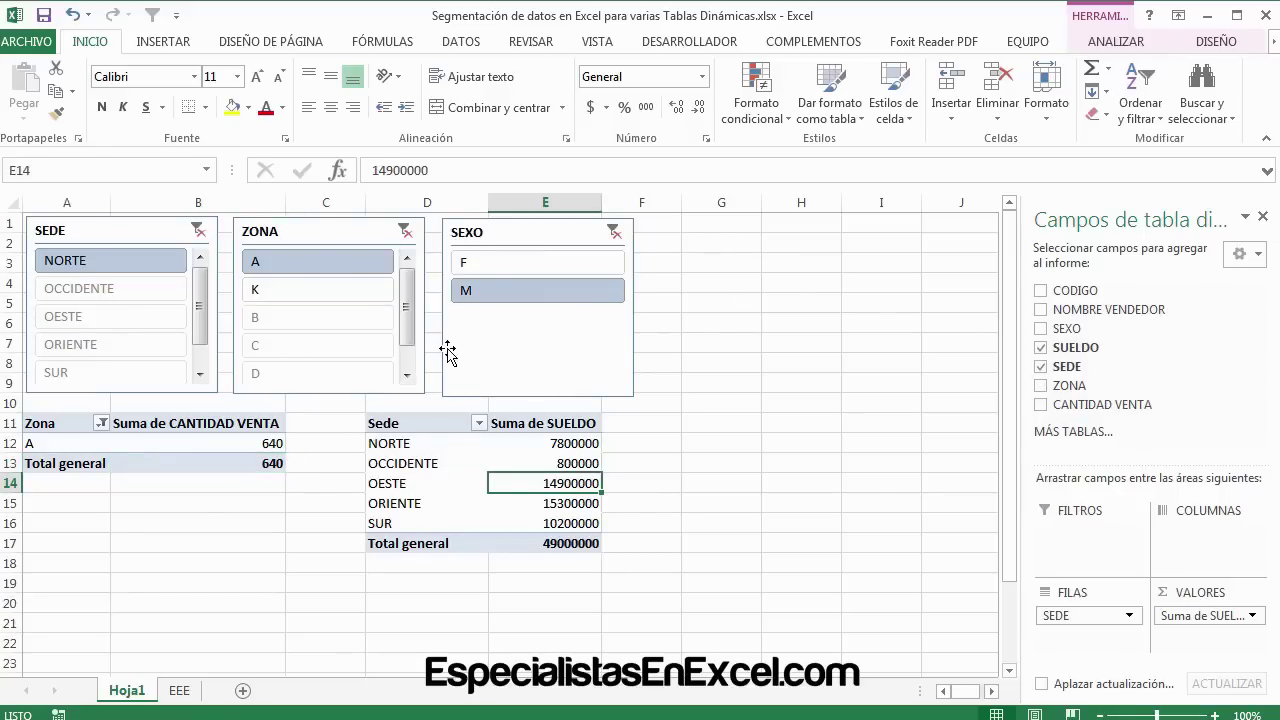
click(424, 447)
click(197, 230)
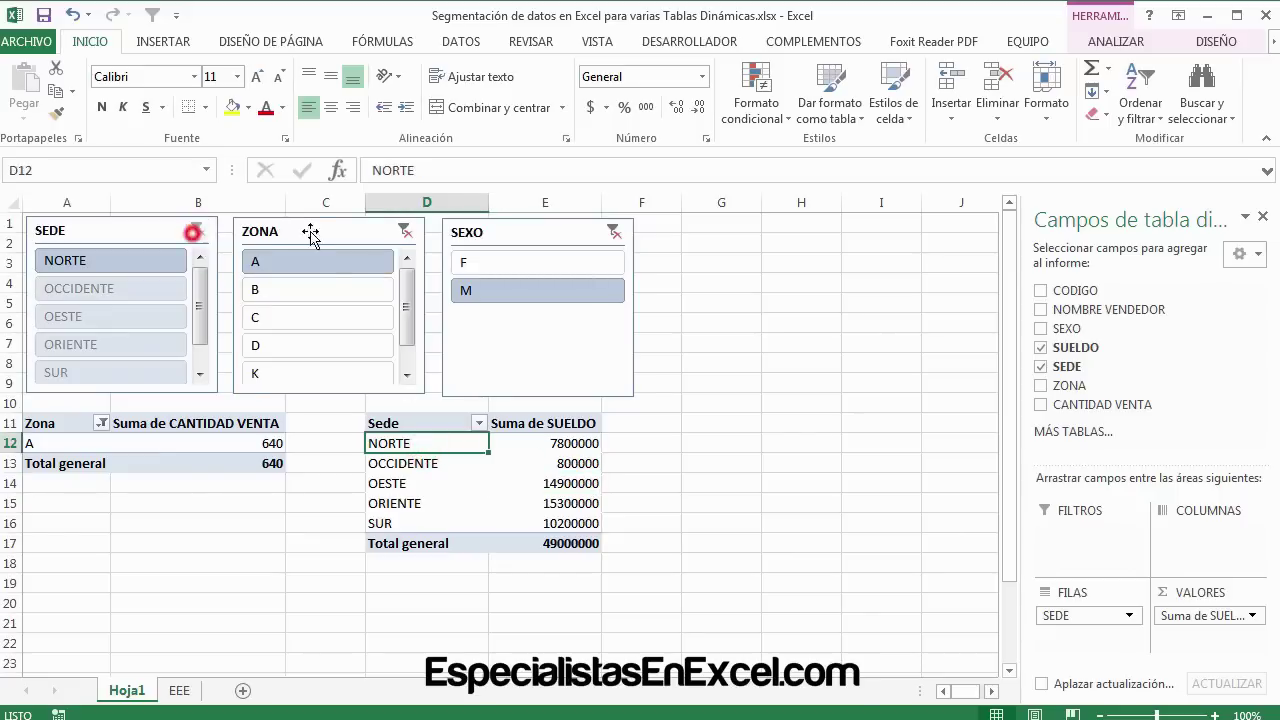
click(404, 232)
click(613, 232)
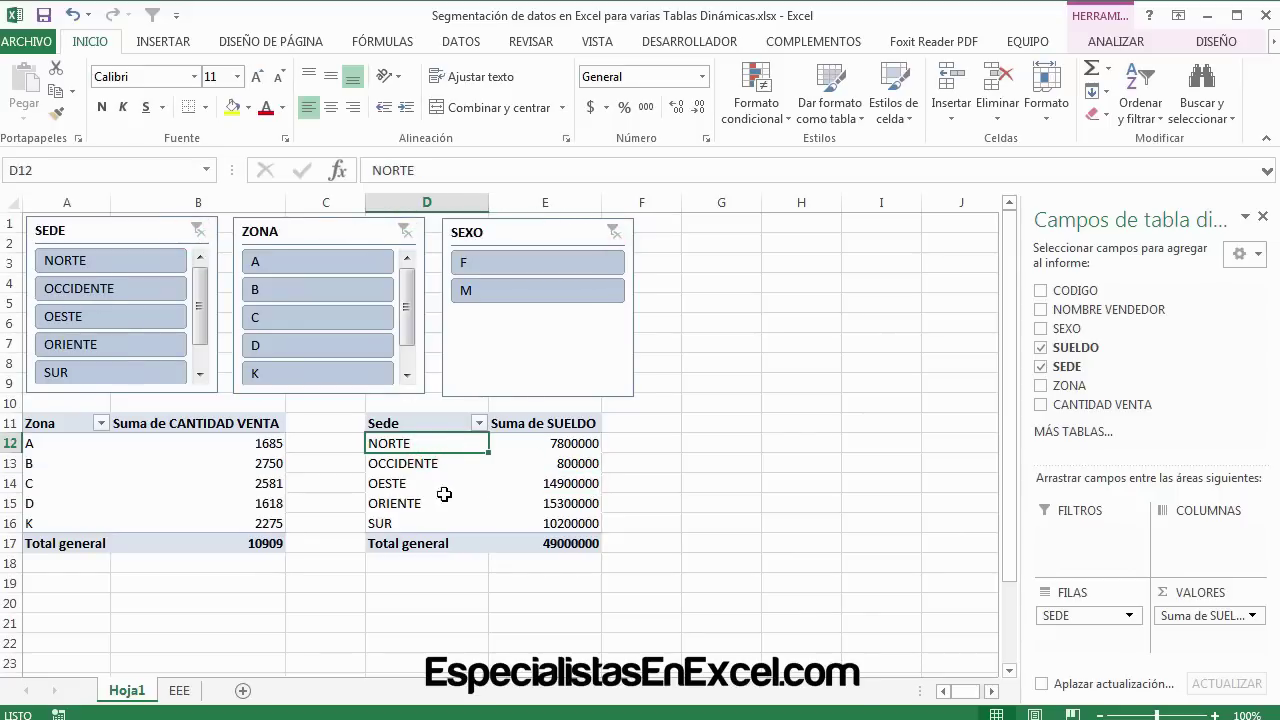
click(443, 491)
click(506, 482)
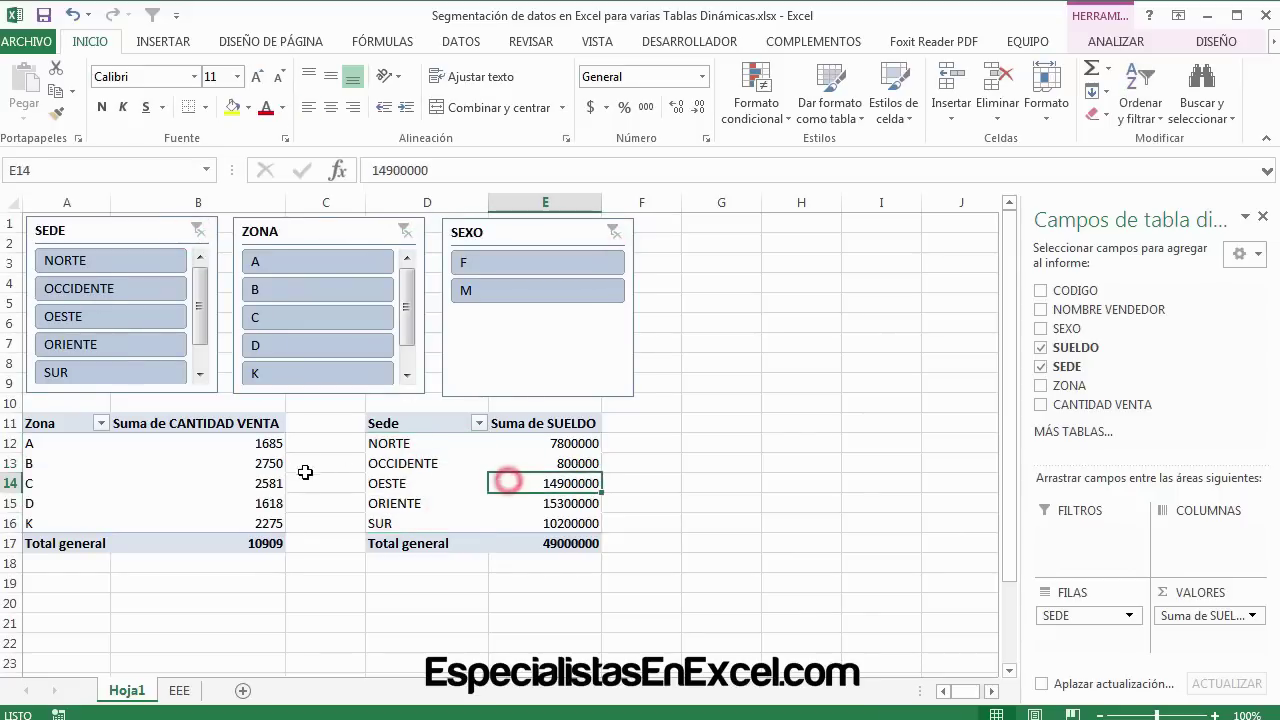
click(203, 461)
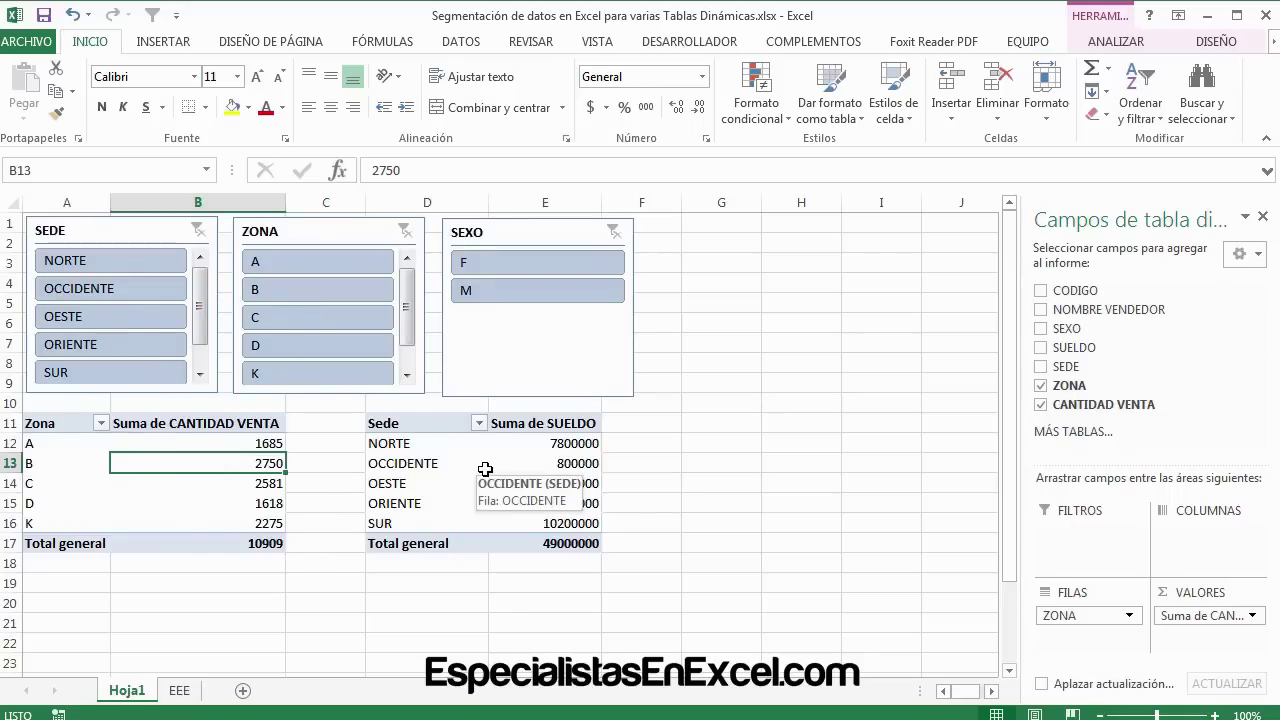
click(425, 462)
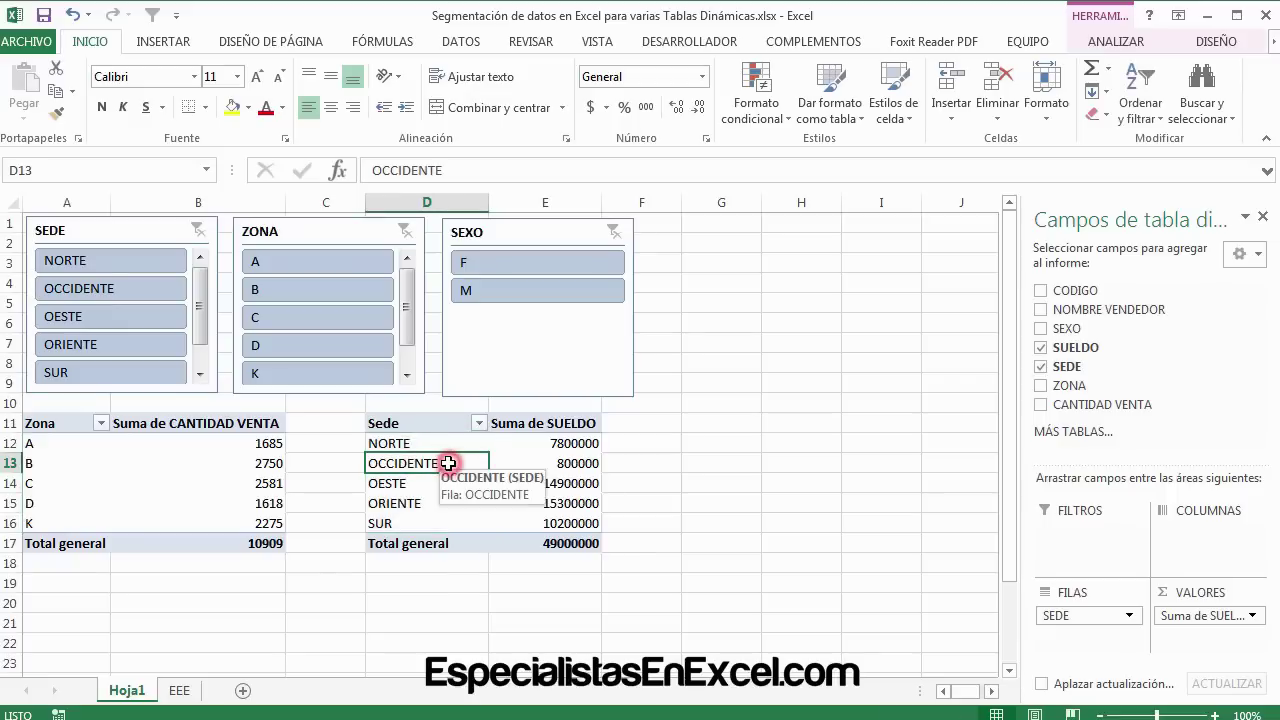
Step: Tick SEDE, SEXO and ZONA in Conexiones de filtro for the Sede pivot table (Tabla dinámica2)
click(1130, 41)
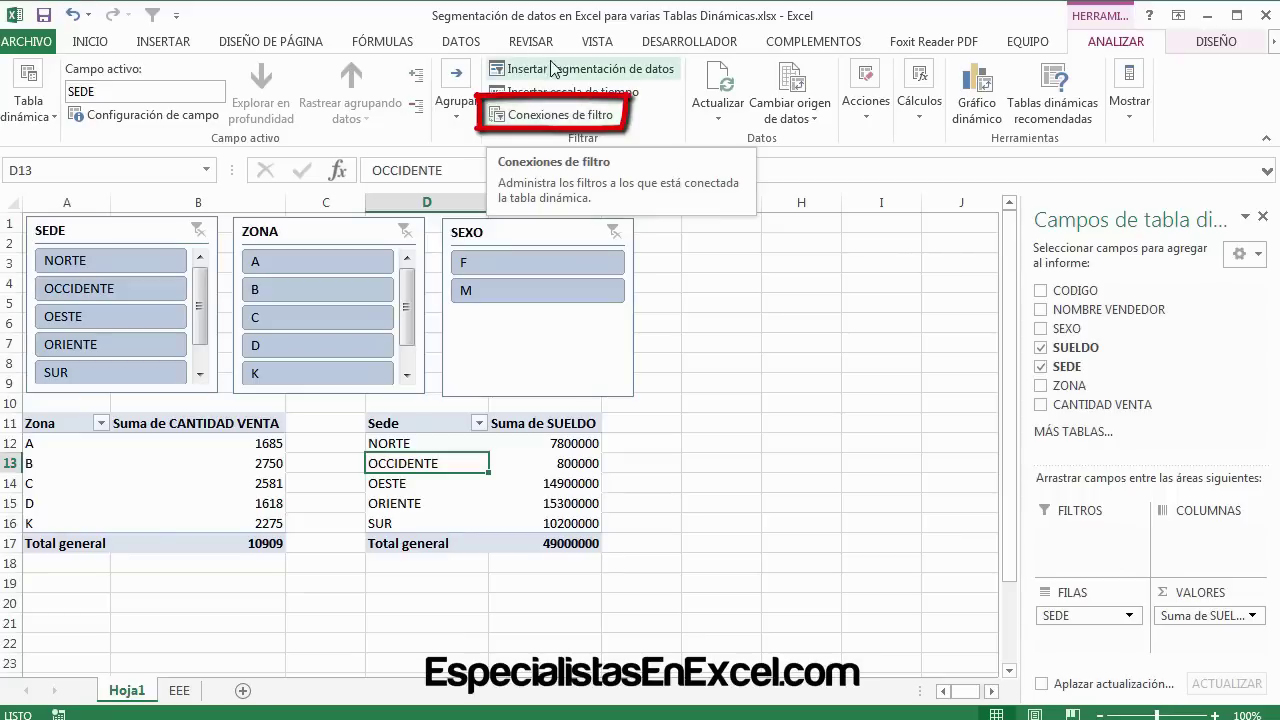
click(557, 117)
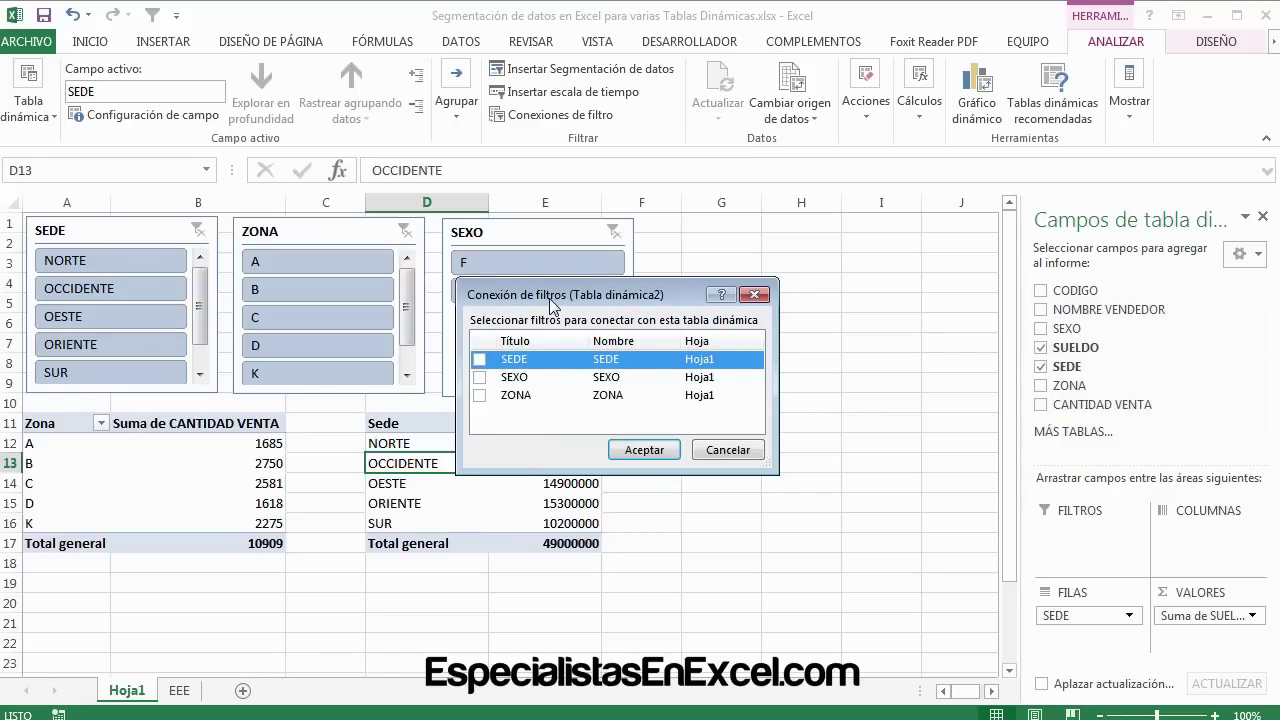
mouse_move(551, 304)
mouse_down()
mouse_move(796, 241)
mouse_move(716, 244)
mouse_up()
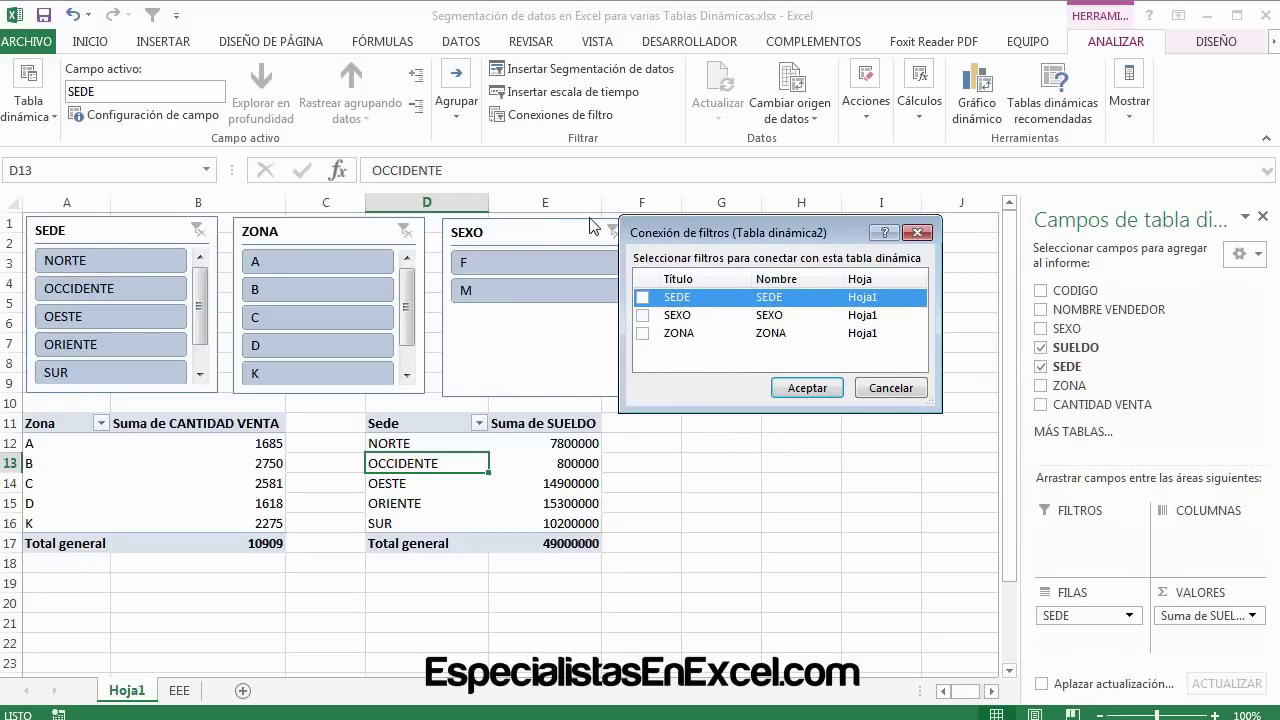
click(642, 298)
click(642, 315)
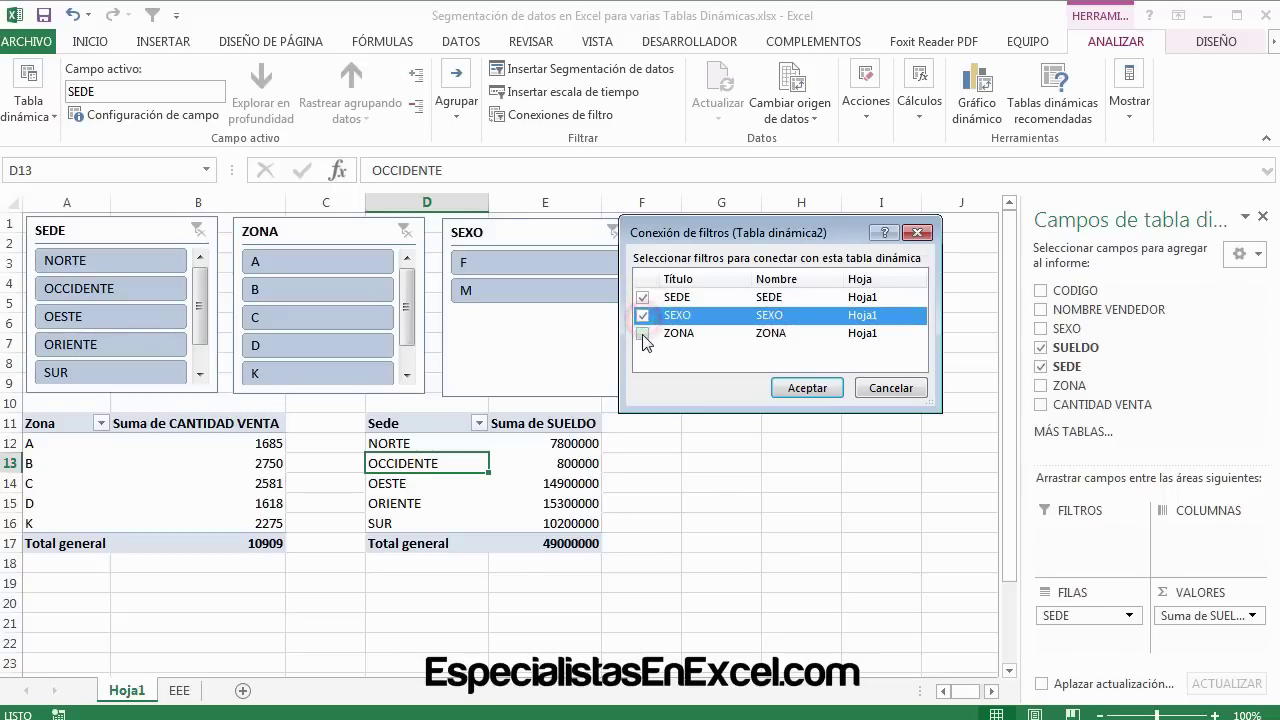
click(642, 333)
click(807, 388)
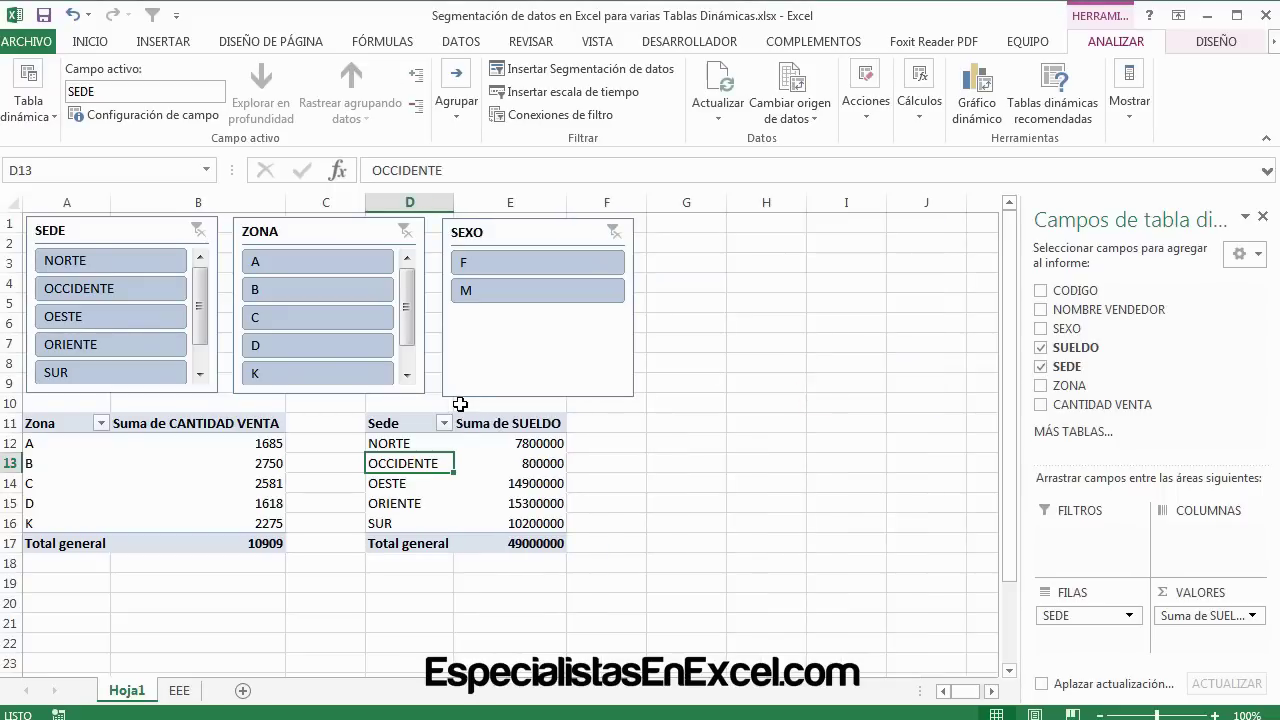
Step: Test SEDE and ZONA slicer items on both pivot tables, then clear the zone filter
click(150, 453)
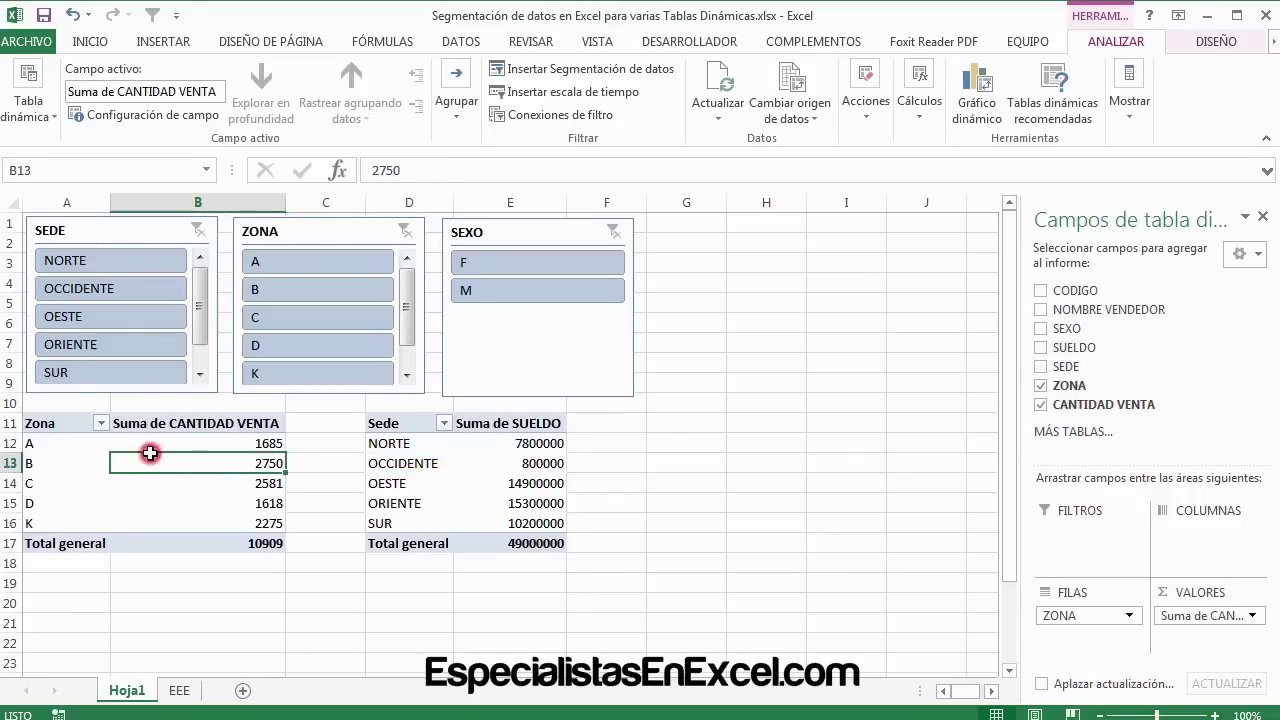
click(108, 289)
click(114, 262)
click(109, 340)
click(110, 371)
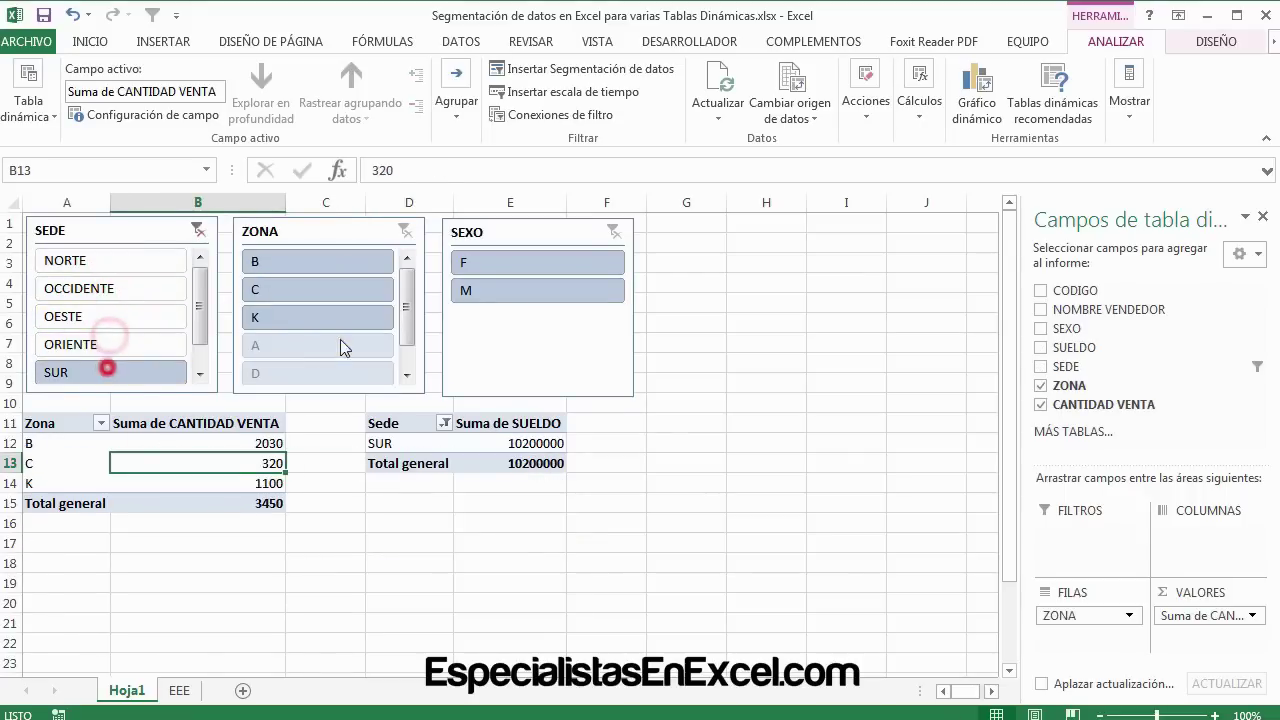
click(300, 340)
click(307, 283)
click(307, 272)
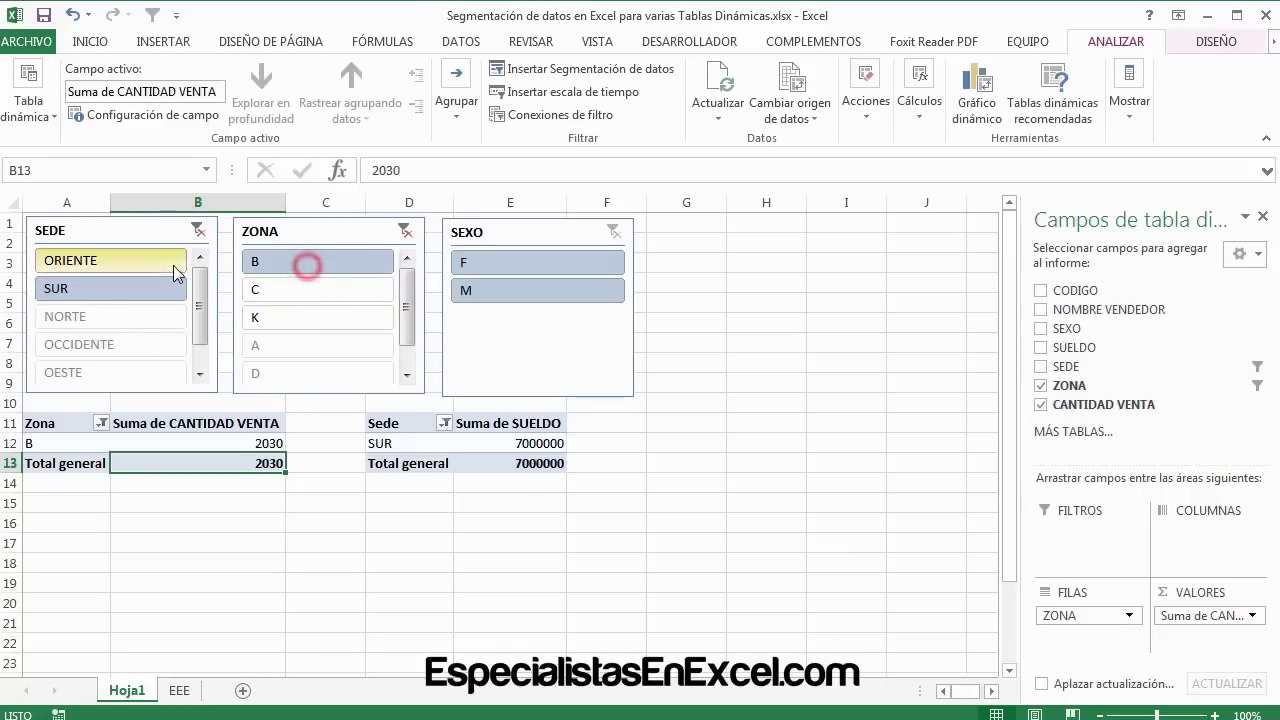
click(199, 231)
click(403, 231)
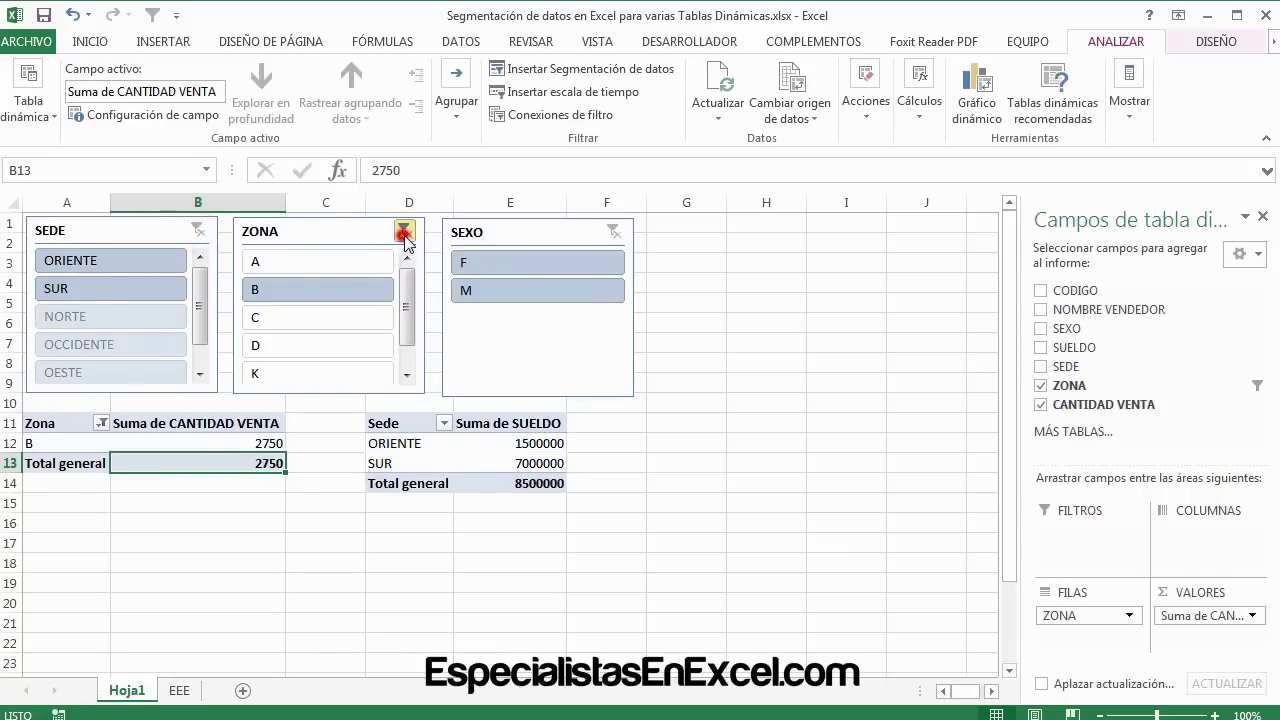
Step: Try sex F and M, clear the sex filter, and filter both tables to zone A
click(479, 261)
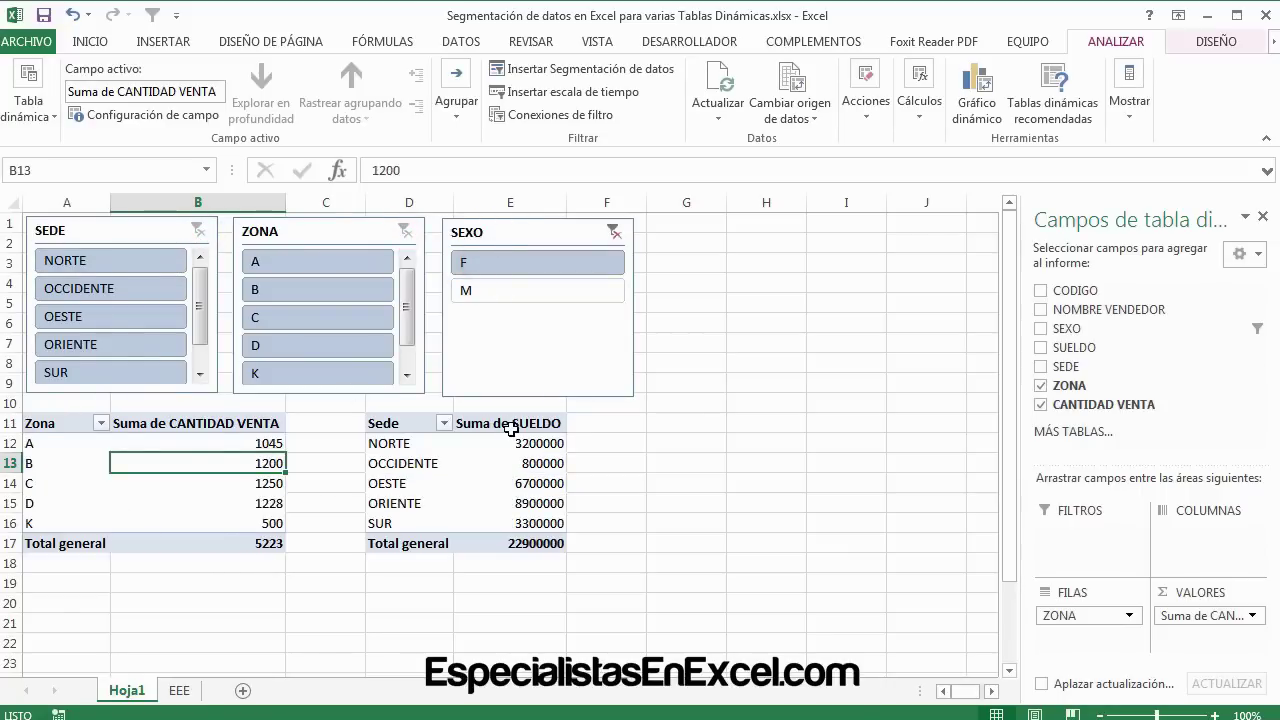
click(500, 290)
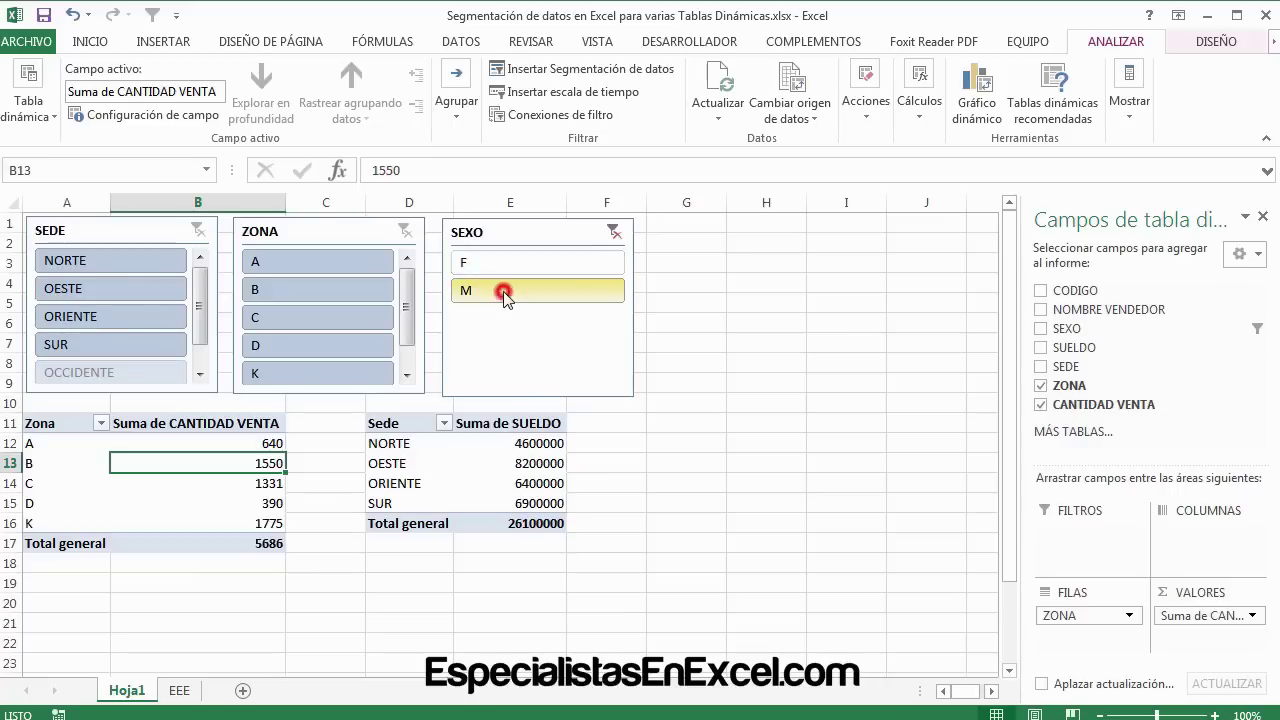
click(615, 233)
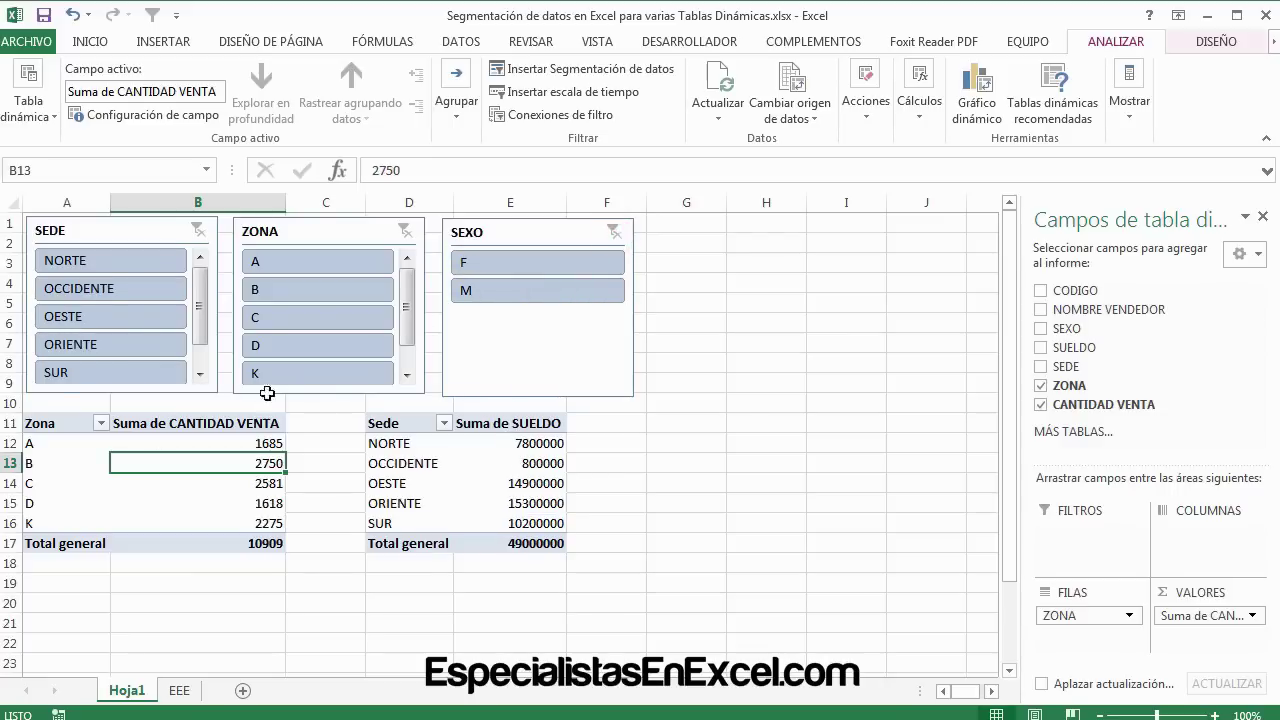
click(266, 262)
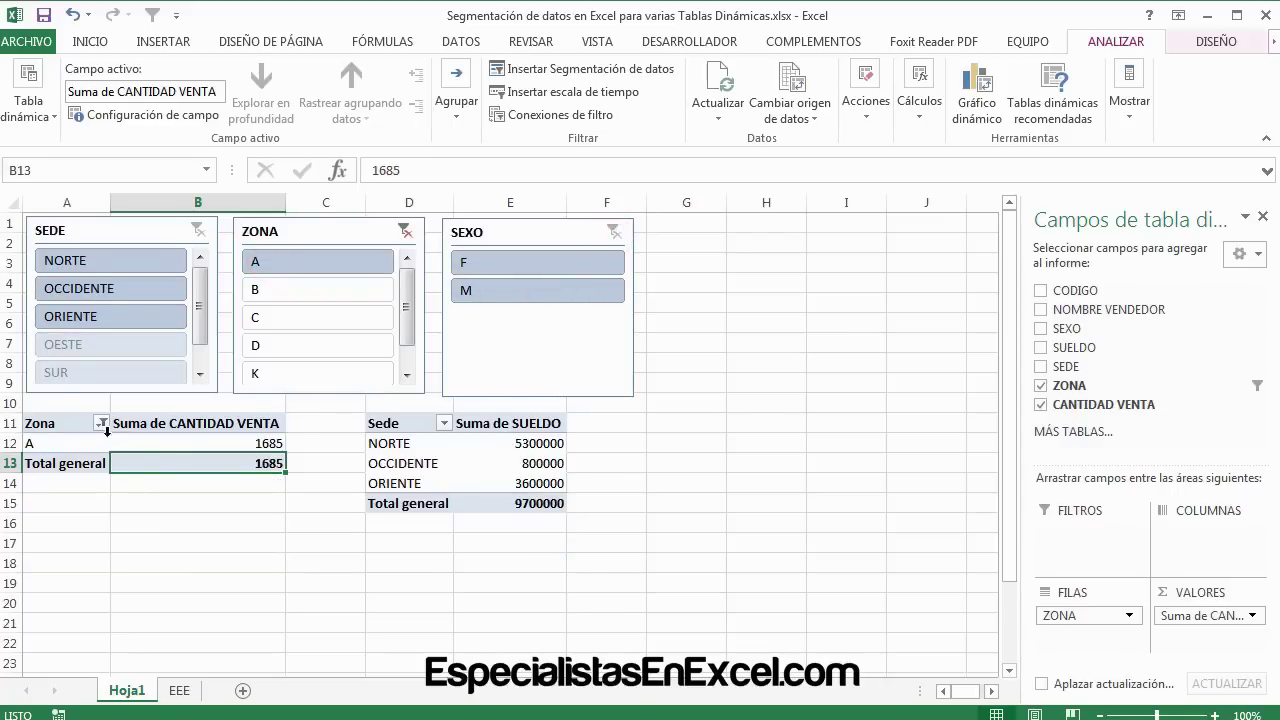